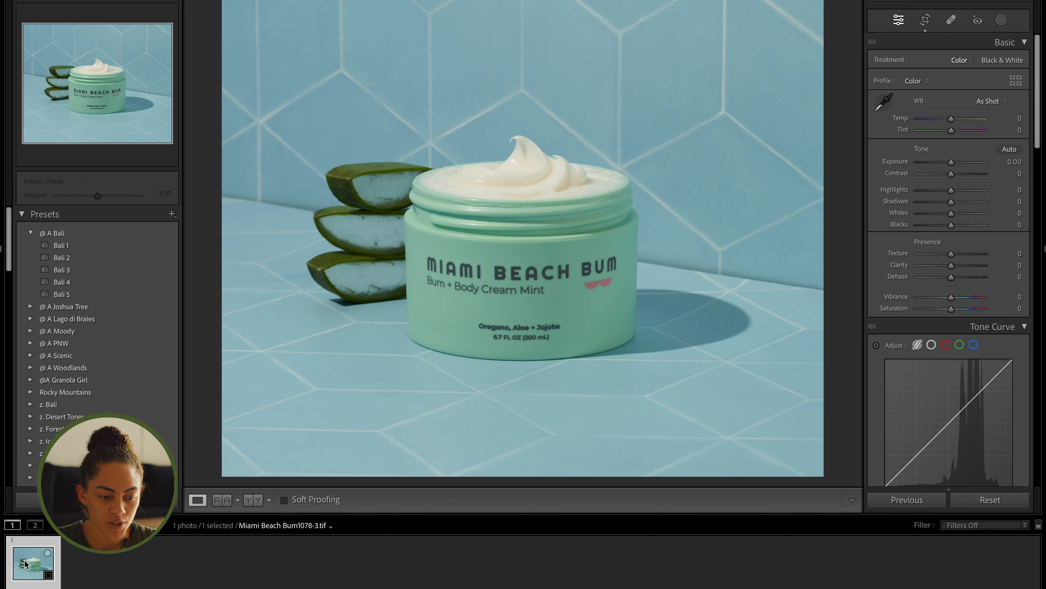
Send the photo Miami Beach Bum1078-3.tif from Lightroom to Adobe Photoshop (Beta) for editing
{"action": "right_click", "coordinate": [25, 564]}
{"action": "mouse_move", "coordinate": [83, 293]}
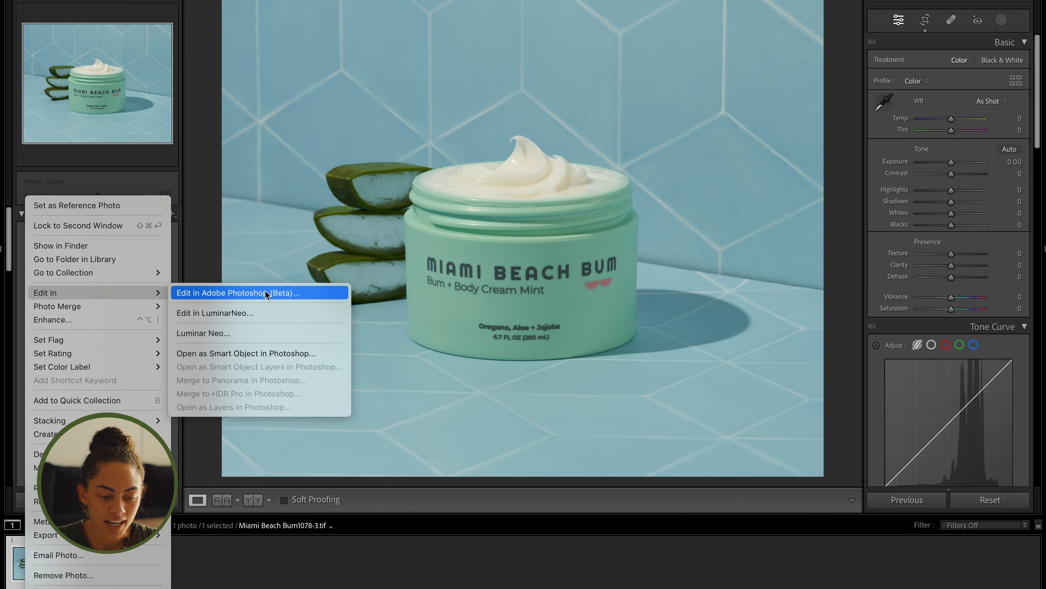
{"action": "left_click", "coordinate": [262, 292]}
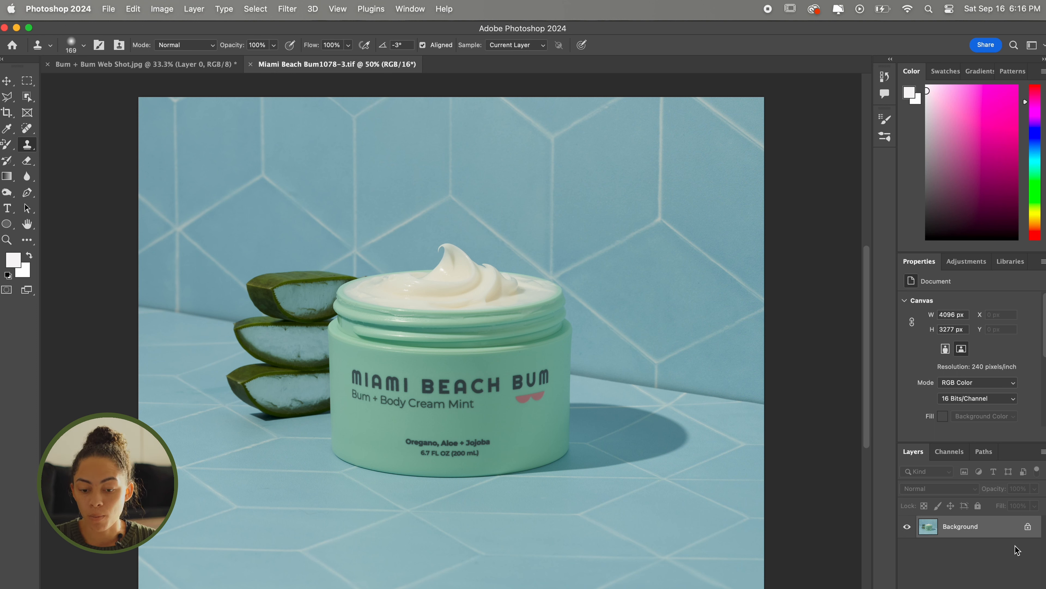
Unlock and duplicate the background layer, and open the copy in the Camera Raw Filter
{"action": "left_click", "coordinate": [1028, 526]}
{"action": "key", "text": "super+j"}
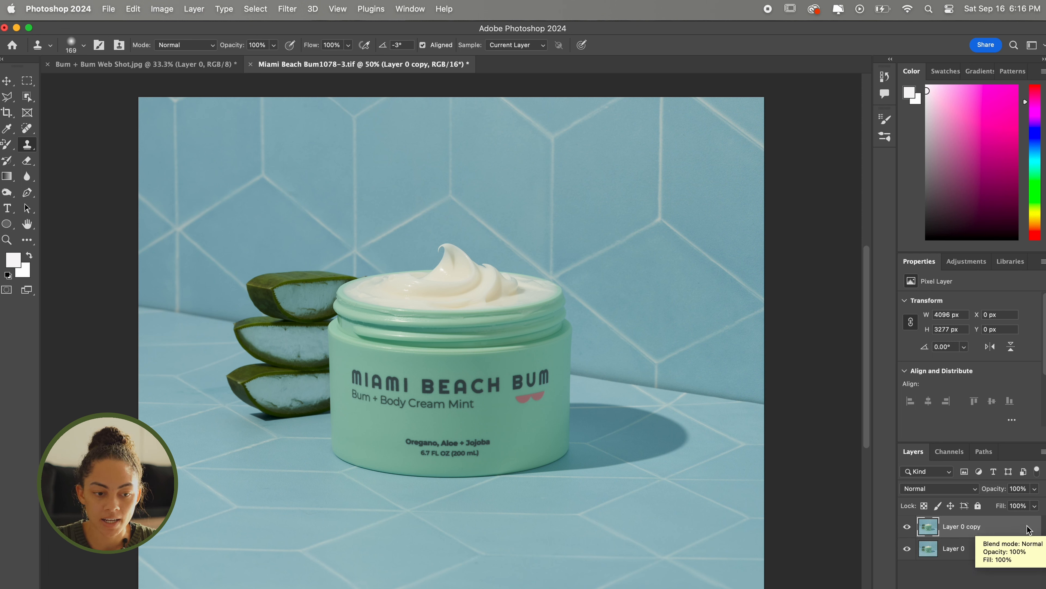
{"action": "left_click", "coordinate": [287, 4]}
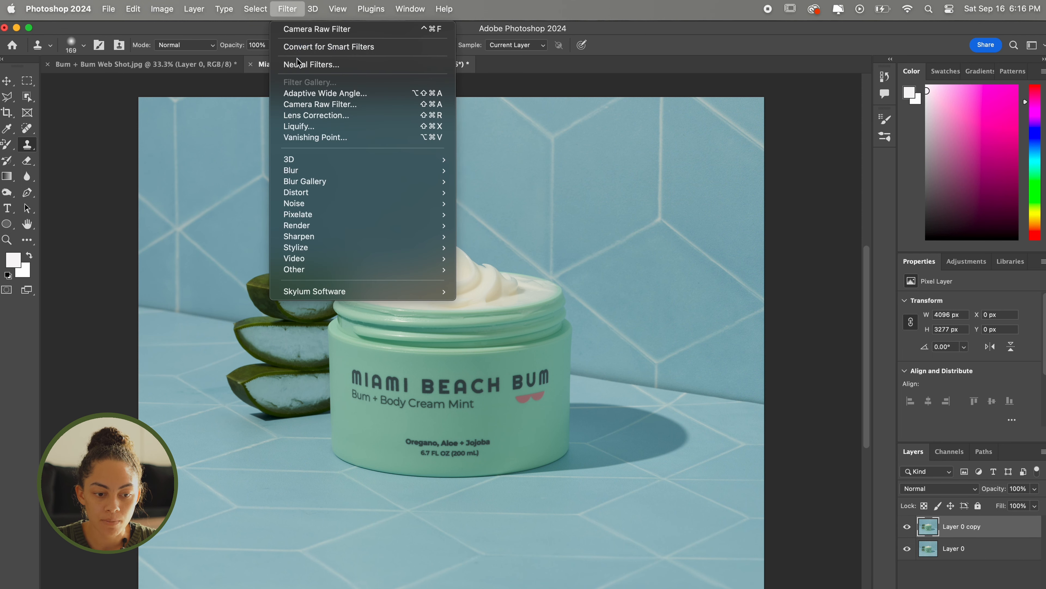
{"action": "left_click", "coordinate": [314, 105]}
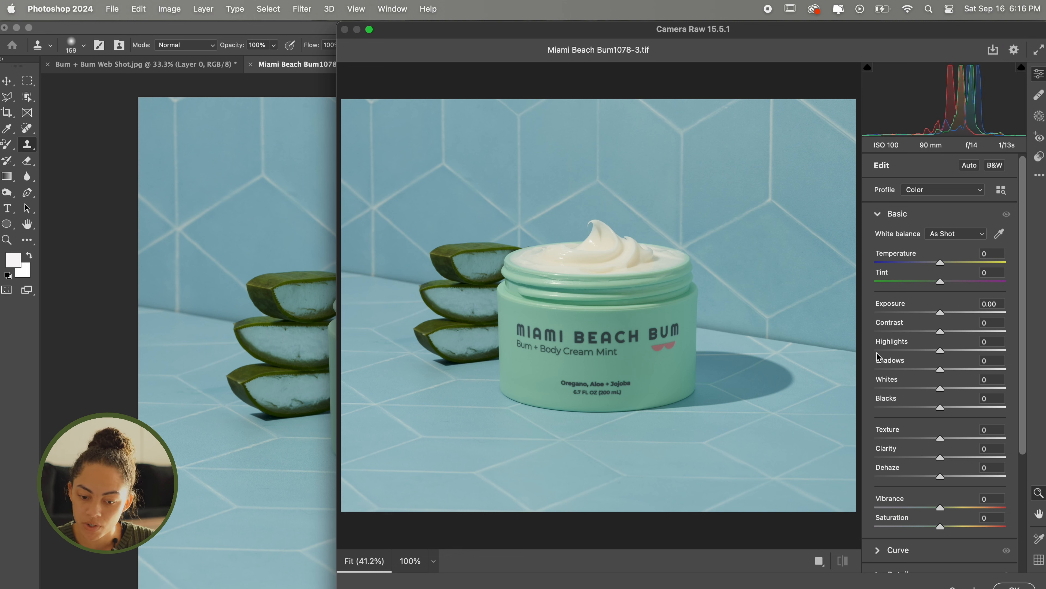
Set the Blues hue to -83 in the Color Mixer to turn the tiles mint green
{"action": "scroll", "coordinate": [914, 353], "scroll_direction": "down", "scroll_amount": 5}
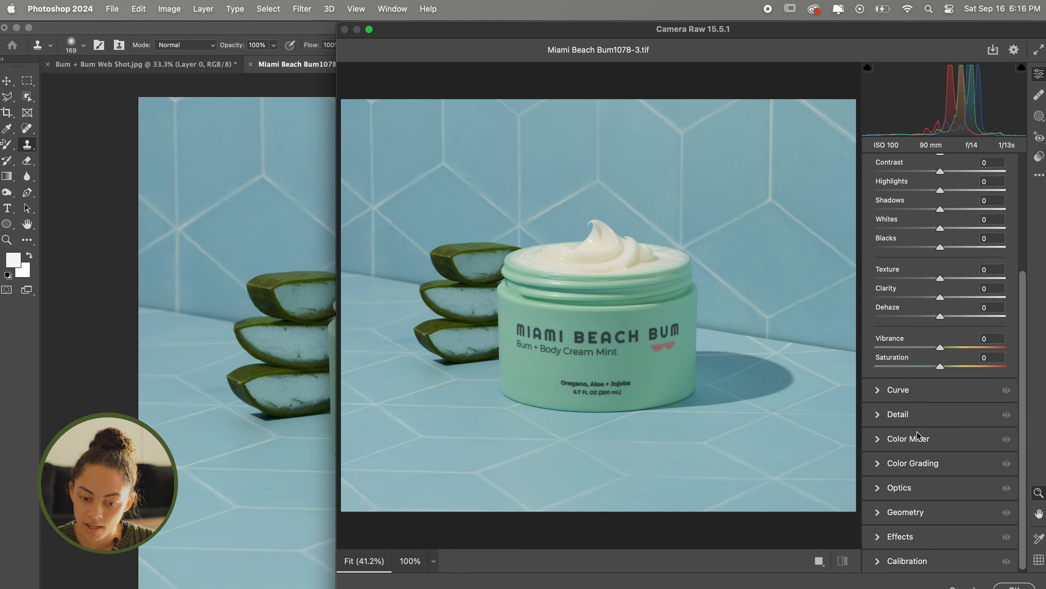
{"action": "left_click", "coordinate": [920, 439]}
{"action": "left_click", "coordinate": [885, 328]}
{"action": "left_click_drag", "start_coordinate": [941, 454], "coordinate": [887, 452]}
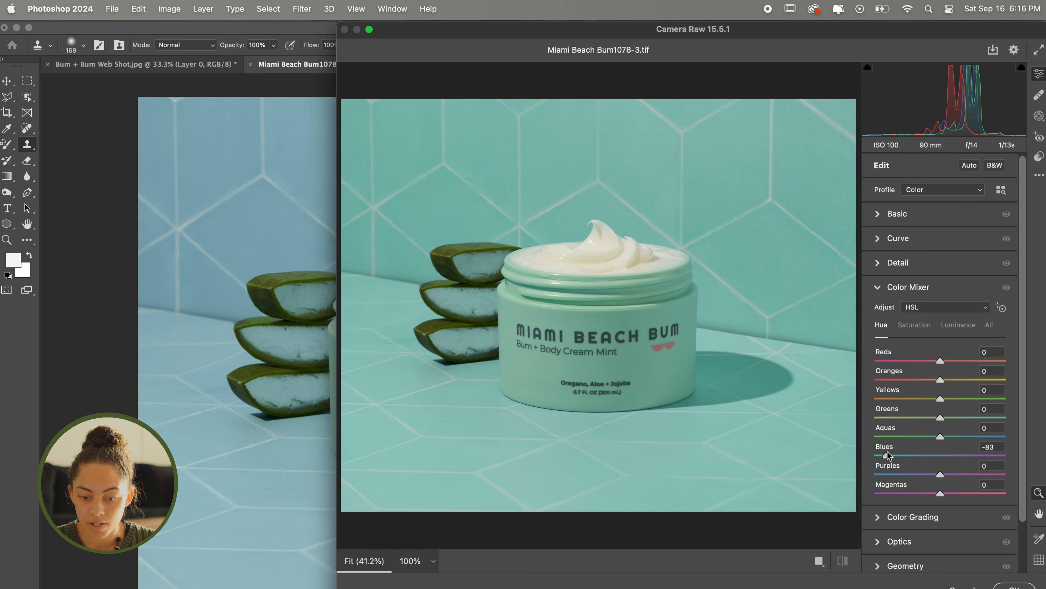
Set the Blues saturation to -26 in the Color Mixer and apply the Camera Raw Filter
{"action": "left_click", "coordinate": [925, 328]}
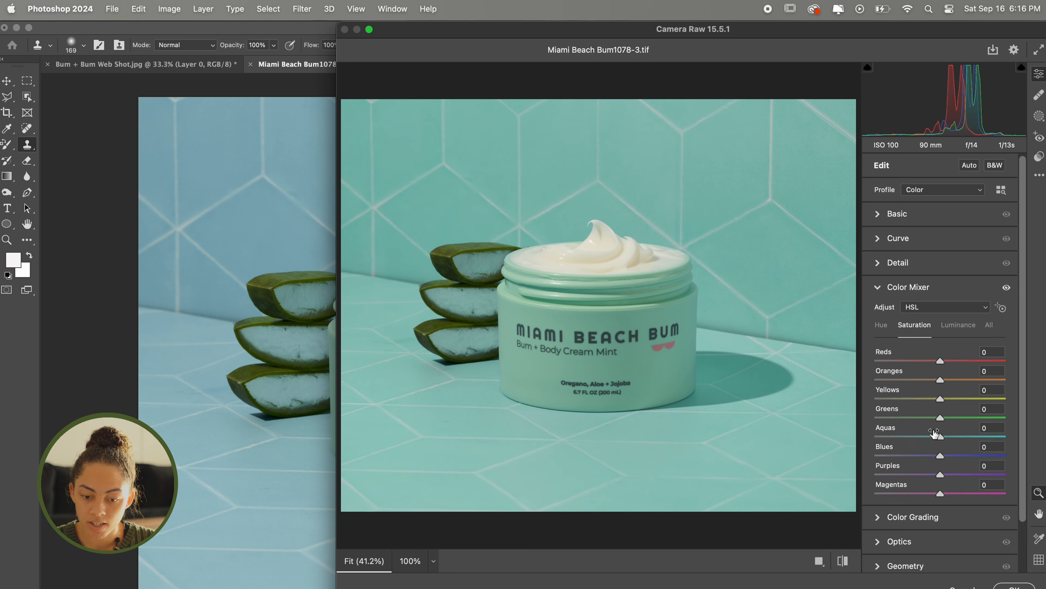
{"action": "left_click_drag", "start_coordinate": [941, 455], "coordinate": [921, 452]}
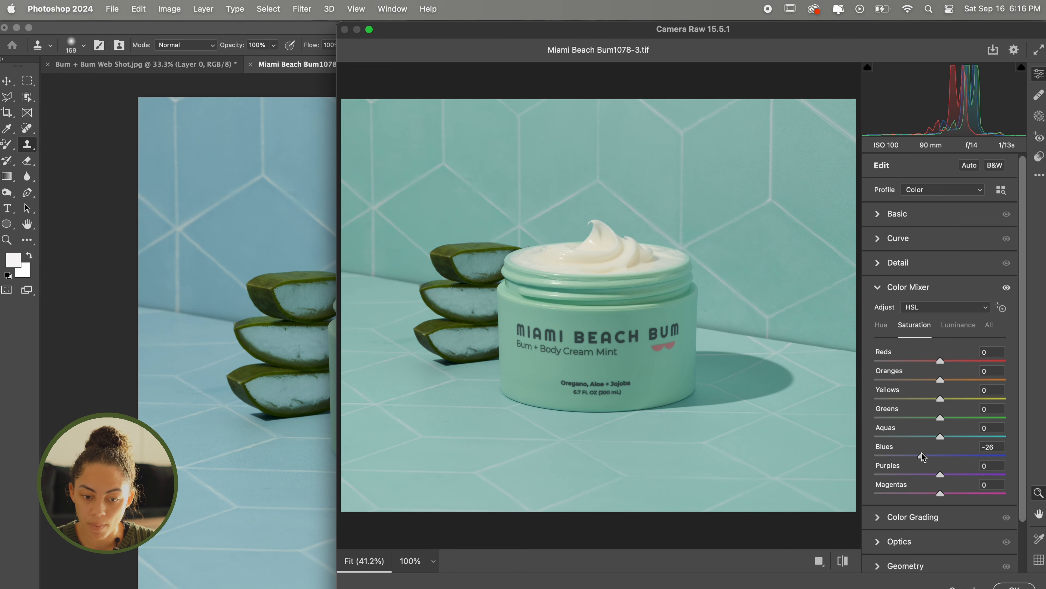
{"action": "key", "text": "Return"}
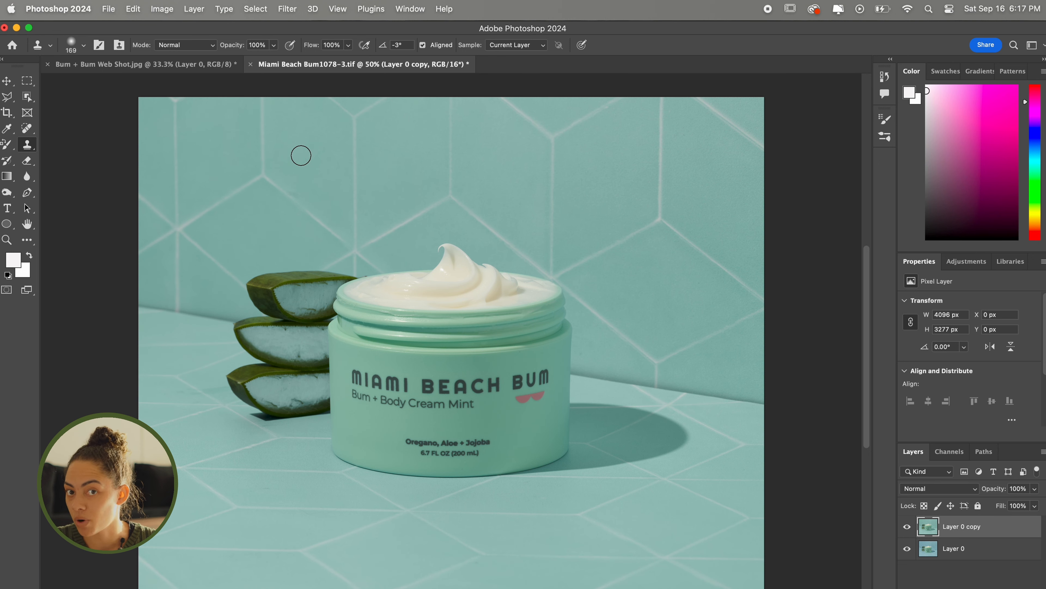
Copy the product image from Bum + Bum Web Shot.jpg and paste it into the tile photo, accepting the colour profile conversion
{"action": "key", "text": "ctrl+Tab"}
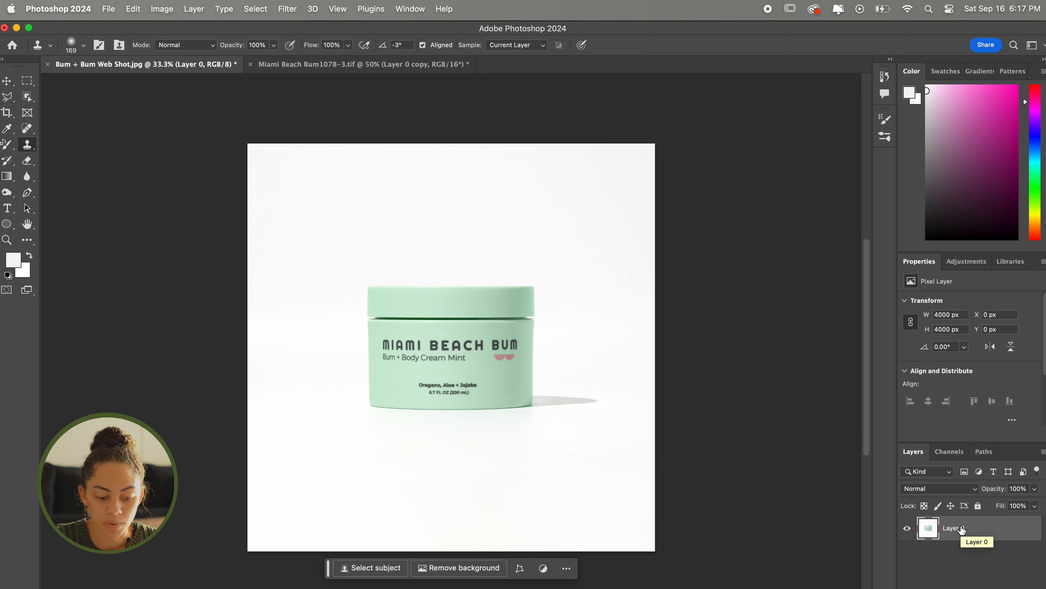
{"action": "left_click", "coordinate": [385, 66]}
{"action": "key", "text": "super+v"}
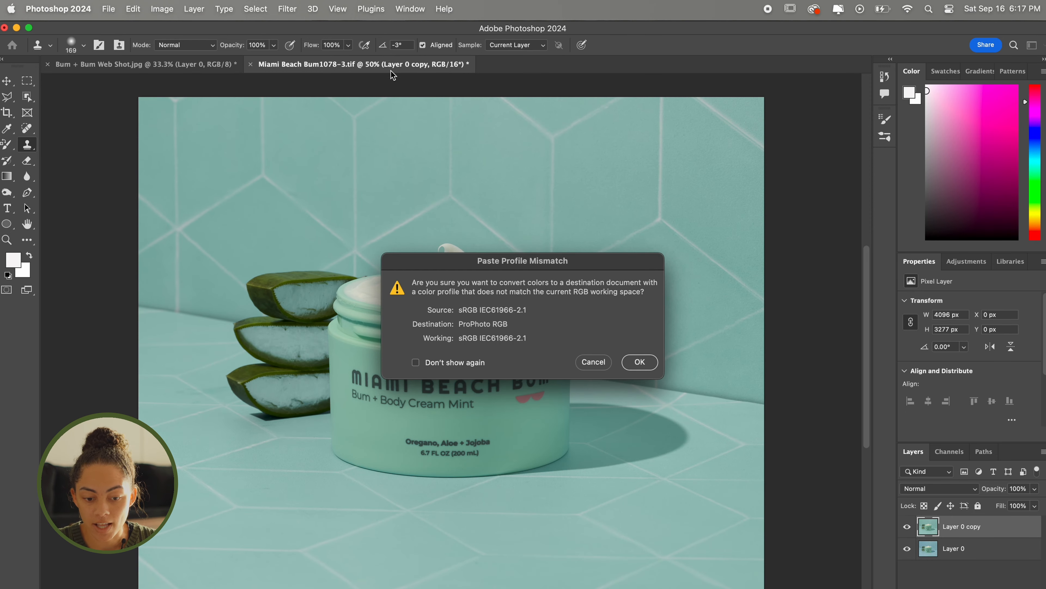
{"action": "left_click", "coordinate": [640, 362]}
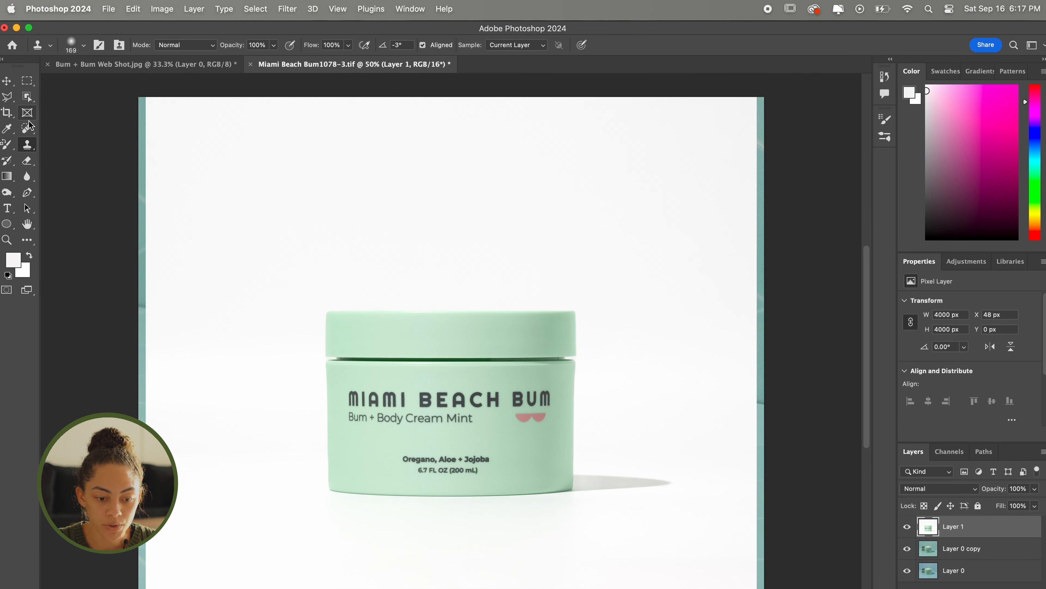
Sample the light green of the reference jar's lid with the Eyedropper and delete the pasted reference layer
{"action": "left_click", "coordinate": [8, 128]}
{"action": "left_click", "coordinate": [524, 333]}
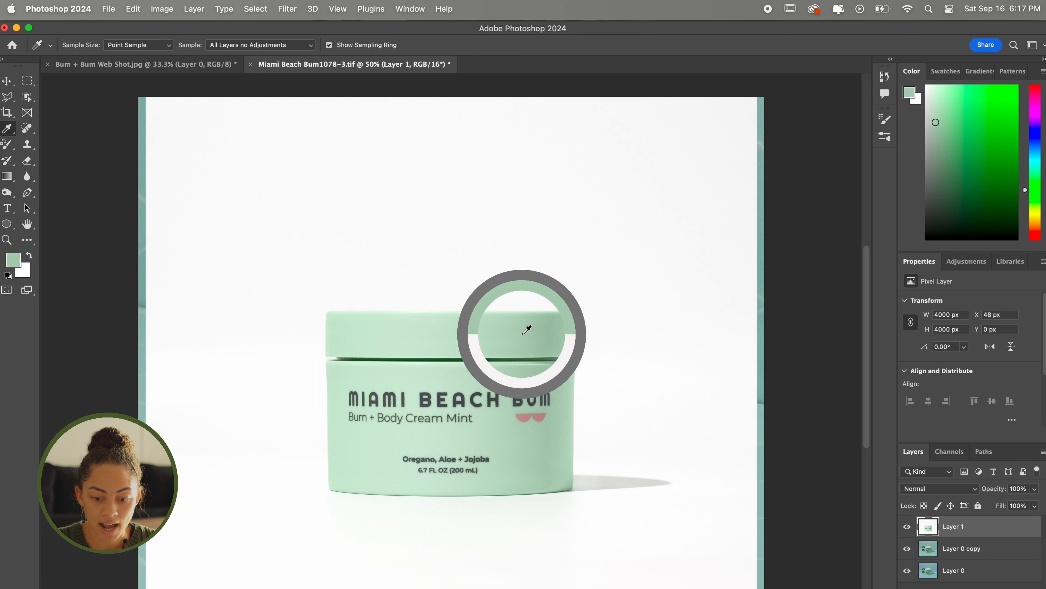
{"action": "left_click", "coordinate": [907, 527]}
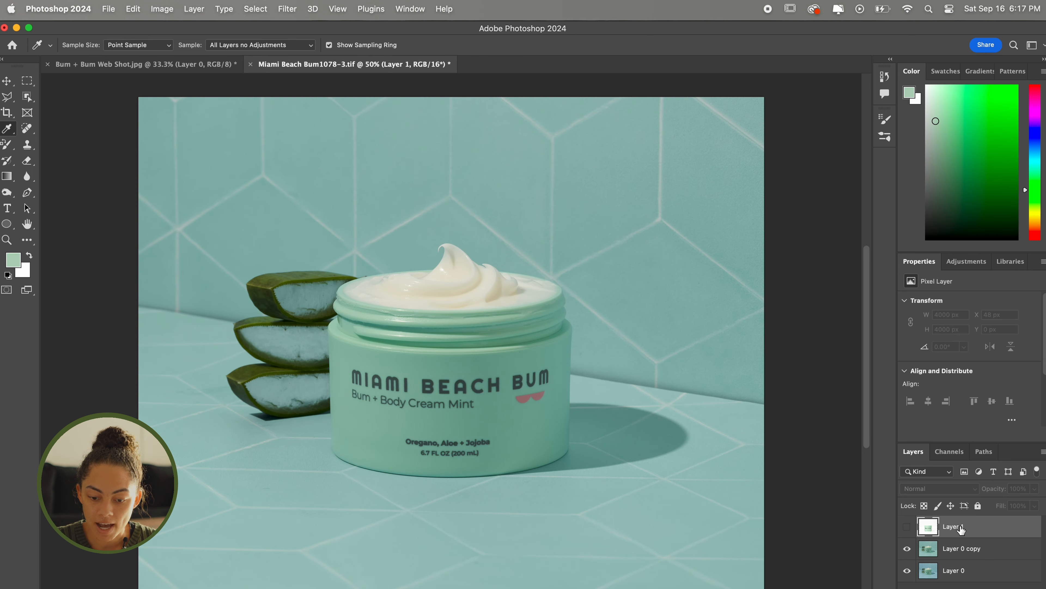
{"action": "key", "text": "BackSpace"}
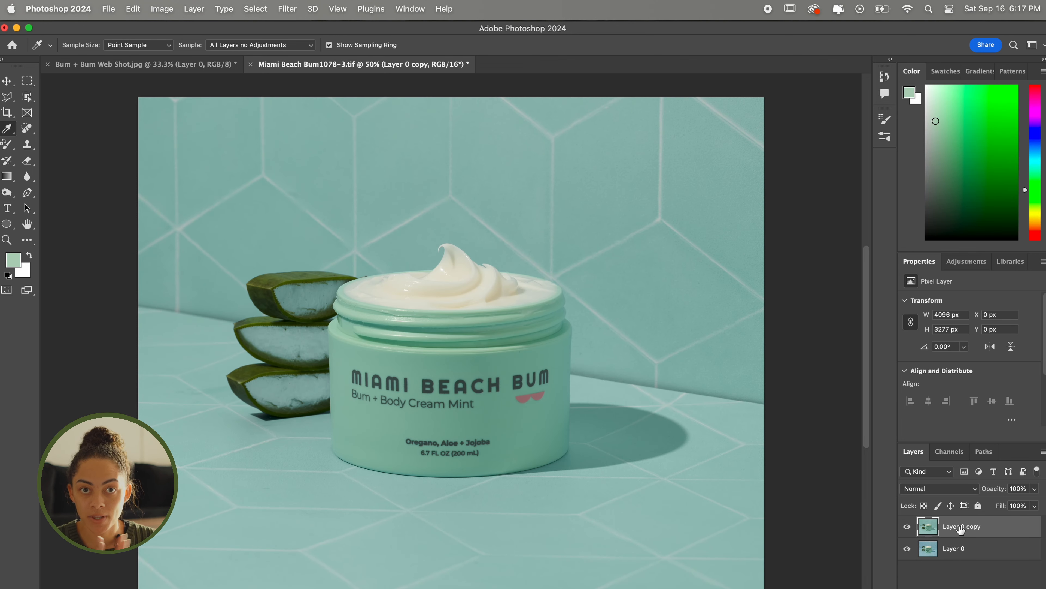
Duplicate the mint-toned layer and rename the lower copy Background and the upper copy Bottle
{"action": "key", "text": "super+j"}
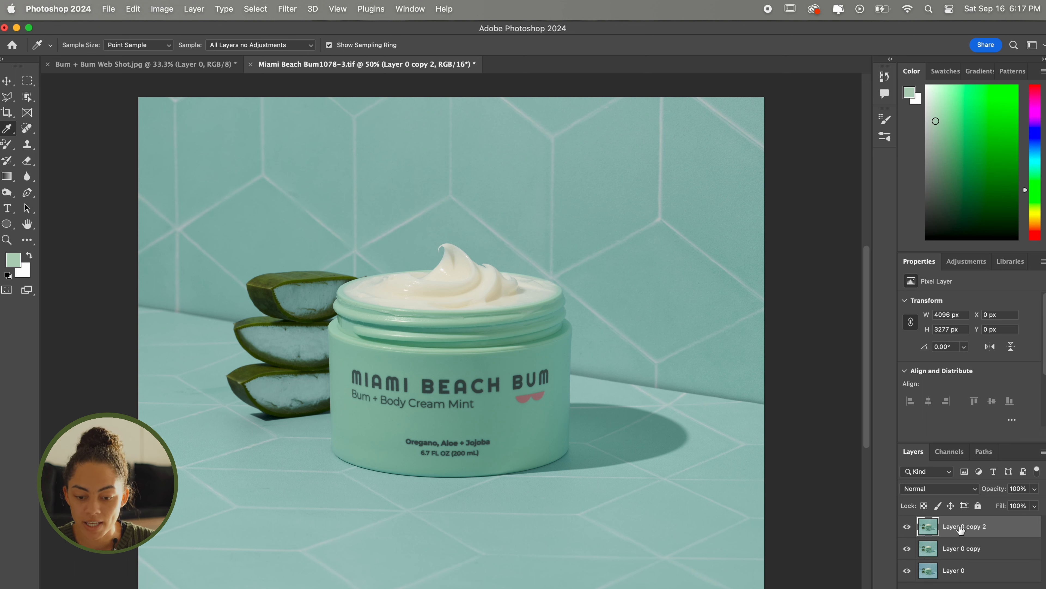
{"action": "double_click", "coordinate": [965, 549]}
{"action": "type", "text": "Background"}
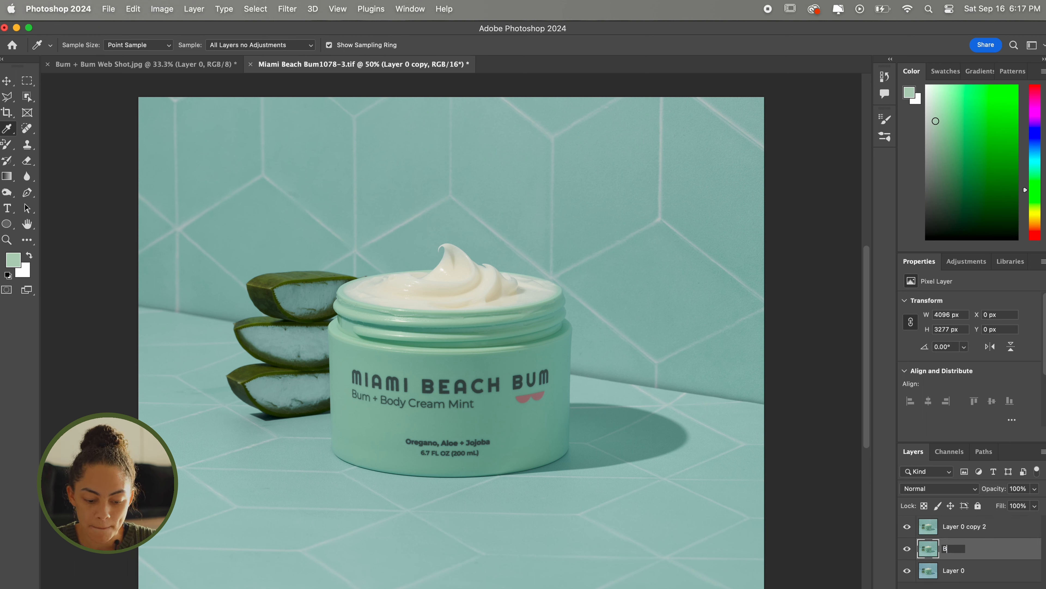
{"action": "double_click", "coordinate": [963, 528]}
{"action": "type", "text": "Bottle"}
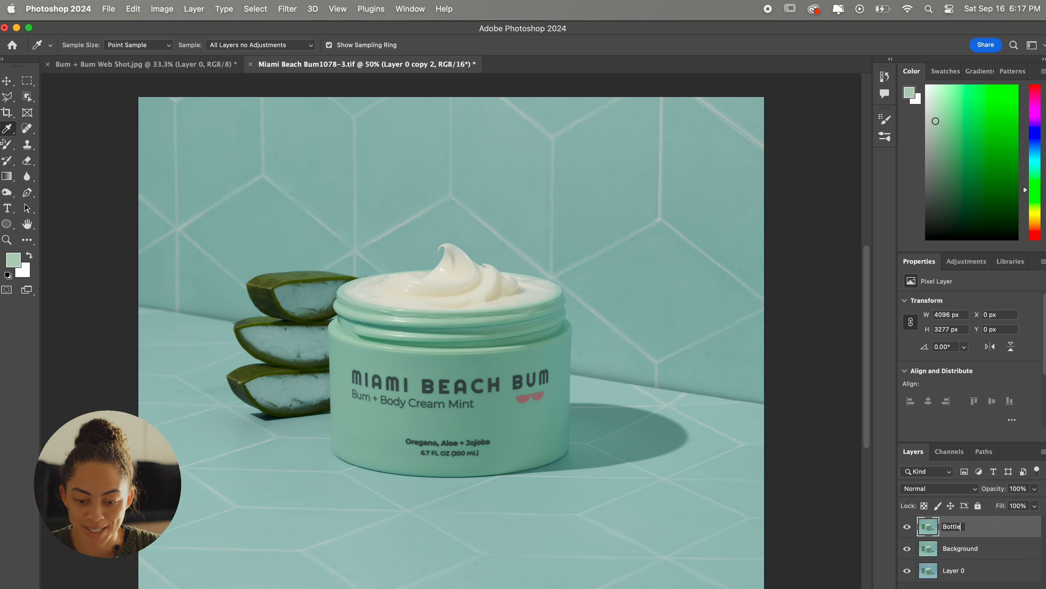
{"action": "key", "text": "Return"}
Select the jar with the Object Selection tool and paint it with the sampled green using the Color Replacement tool
{"action": "left_click", "coordinate": [27, 97]}
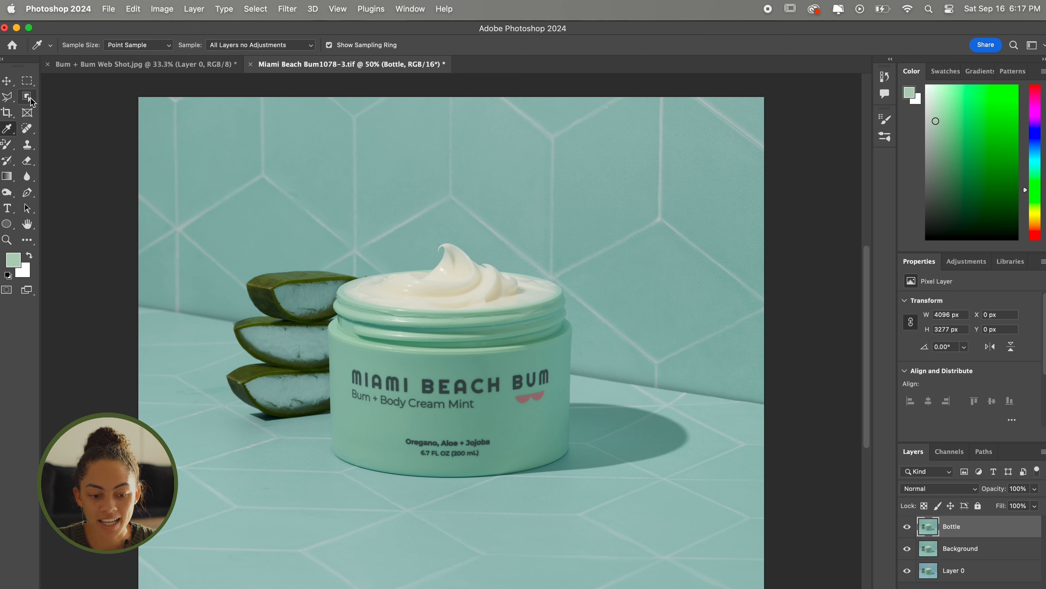
{"action": "left_click", "coordinate": [434, 388]}
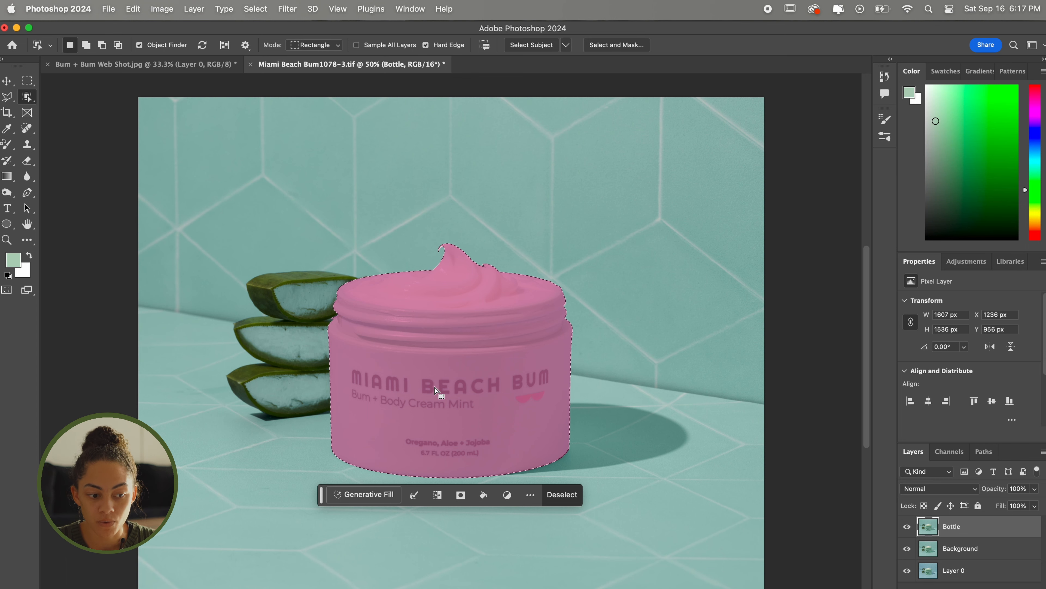
{"action": "left_click", "coordinate": [8, 145]}
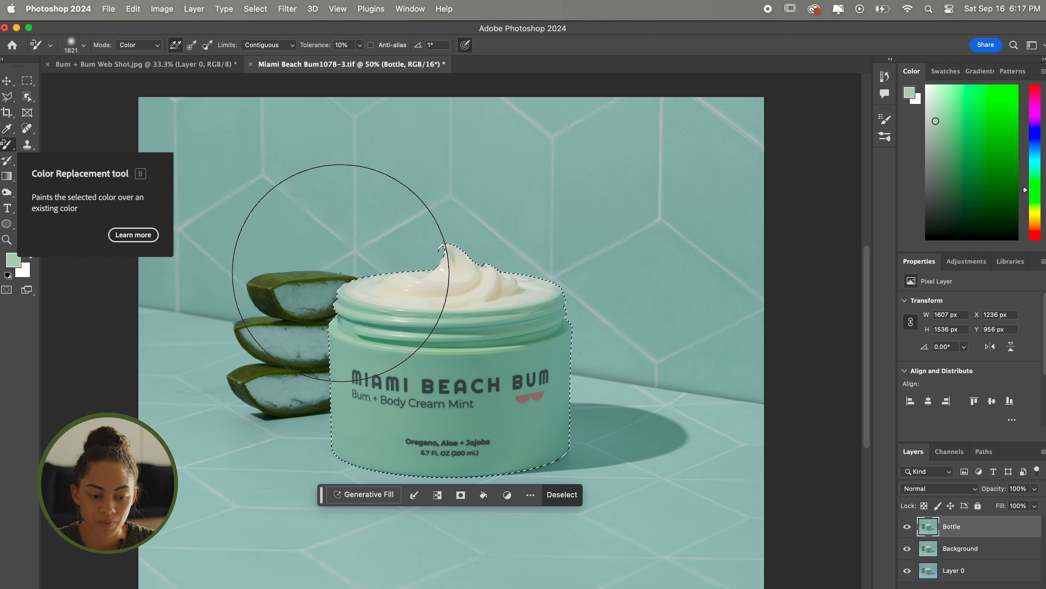
{"action": "mouse_move", "coordinate": [363, 440]}
{"action": "left_mouse_down"}
{"action": "mouse_move", "coordinate": [551, 443]}
{"action": "mouse_move", "coordinate": [520, 343]}
{"action": "left_mouse_up"}
Inspect the recoloured jar up close, deselect it, and compare before and after by toggling the Bottle layer's visibility
{"action": "scroll", "coordinate": [451, 400], "scroll_direction": "up", "scroll_amount": 8}
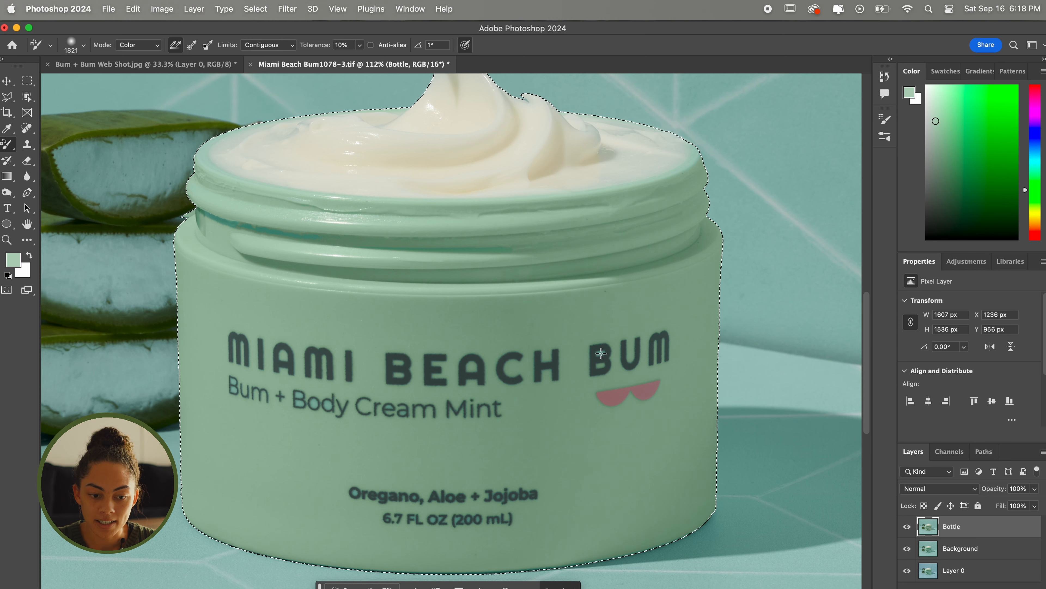
{"action": "scroll", "coordinate": [540, 361], "scroll_direction": "up", "scroll_amount": 6}
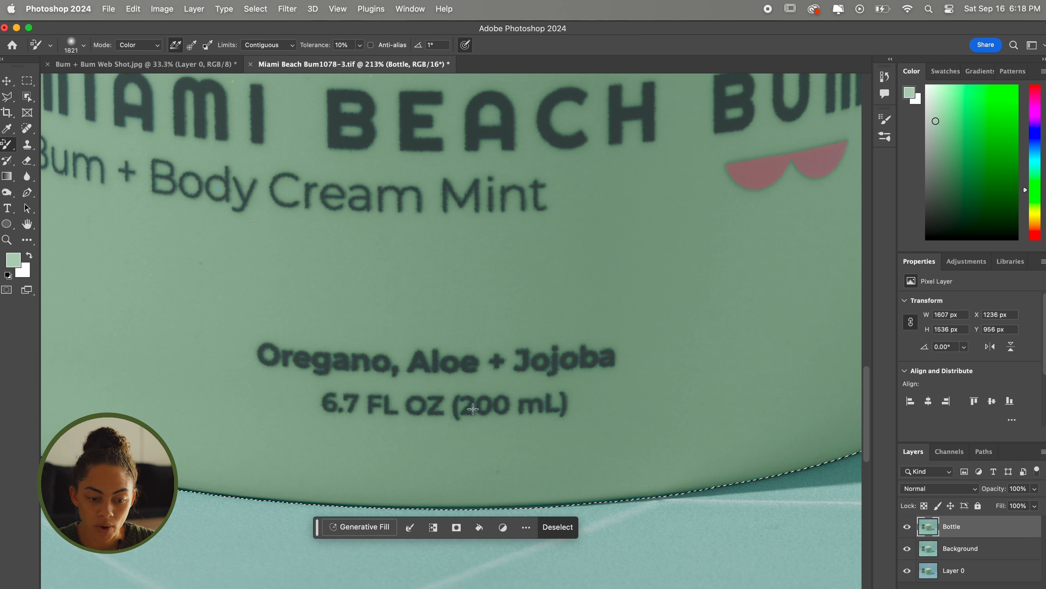
{"action": "scroll", "coordinate": [473, 409], "scroll_direction": "down", "scroll_amount": 12}
{"action": "key", "text": "super+d"}
{"action": "left_click", "coordinate": [908, 529]}
{"action": "left_click", "coordinate": [908, 530]}
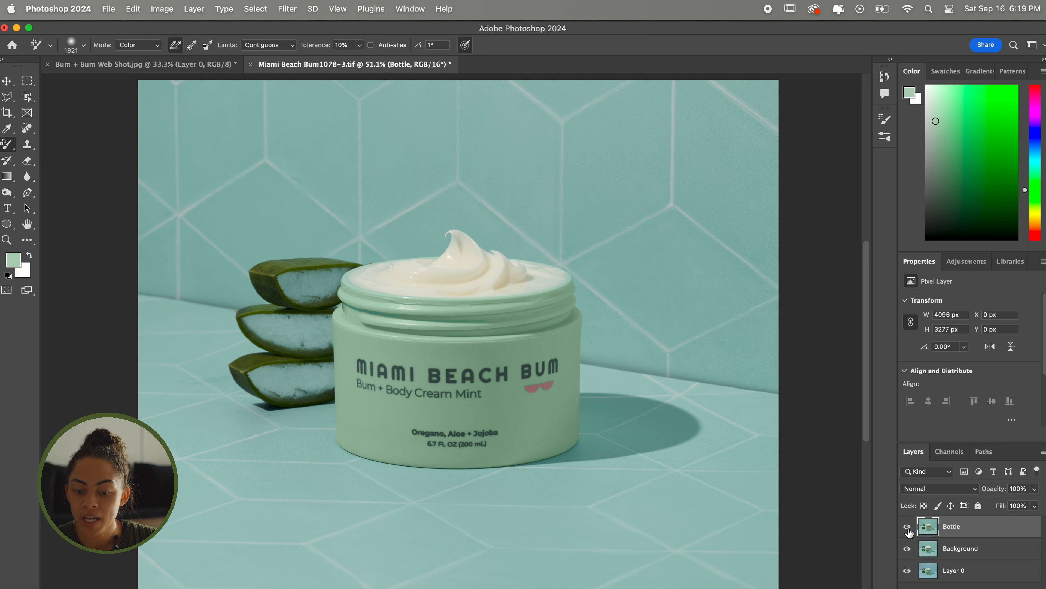
Set the Bottle layer's opacity to 50%
{"action": "left_click", "coordinate": [1035, 488]}
{"action": "mouse_move", "coordinate": [1007, 502]}
{"action": "left_mouse_down"}
{"action": "mouse_move", "coordinate": [982, 502]}
{"action": "mouse_move", "coordinate": [1018, 506]}
{"action": "left_mouse_up"}
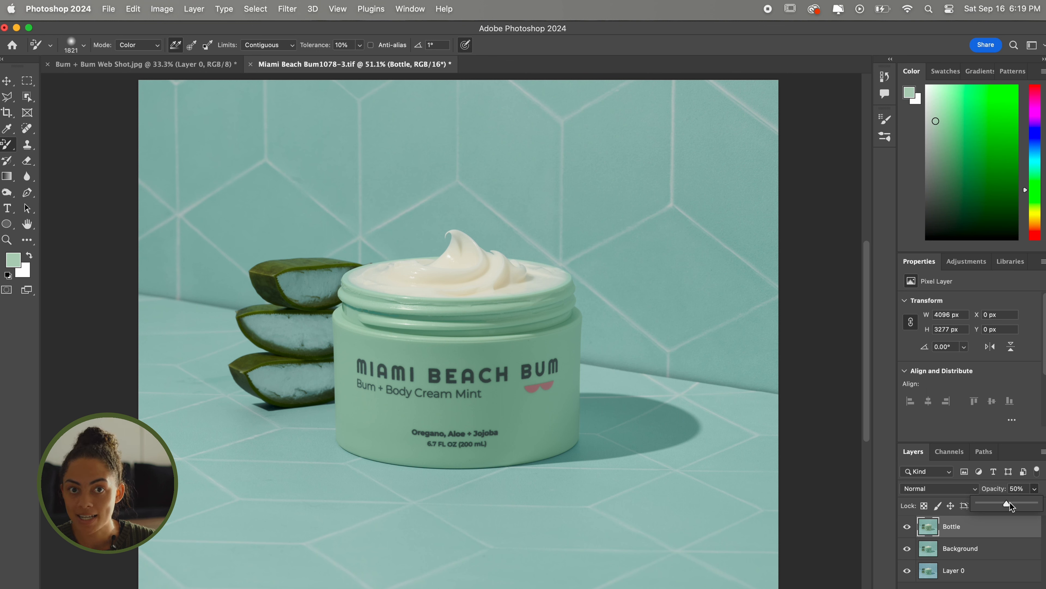
{"action": "left_click_drag", "start_coordinate": [1010, 502], "coordinate": [1009, 502]}
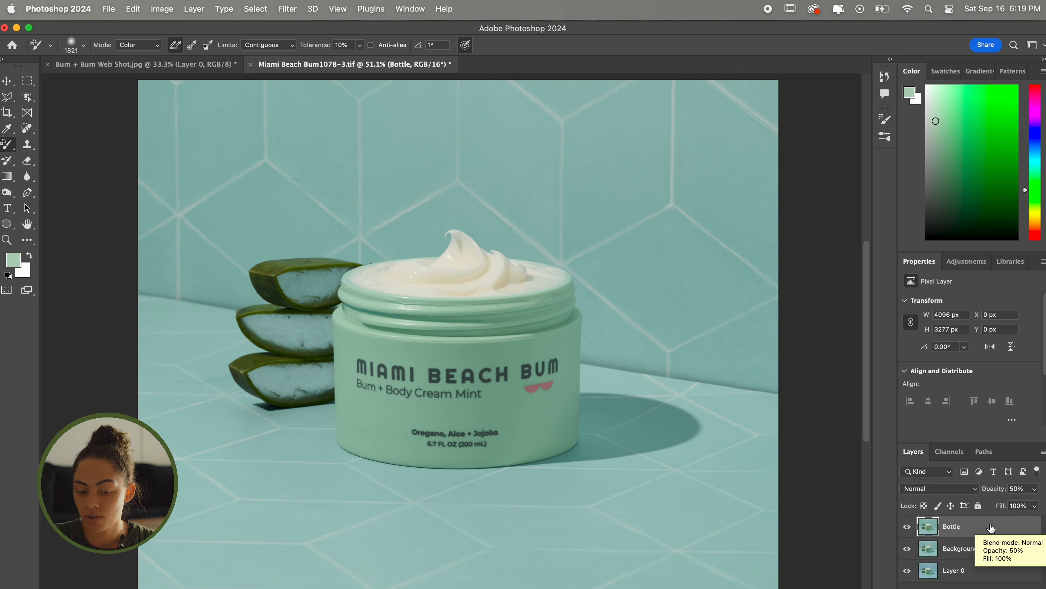
Merge the Bottle and Background layers into one layer
{"action": "left_click", "coordinate": [971, 548], "text": "shift"}
{"action": "right_click", "coordinate": [971, 549]}
{"action": "left_click", "coordinate": [929, 483]}
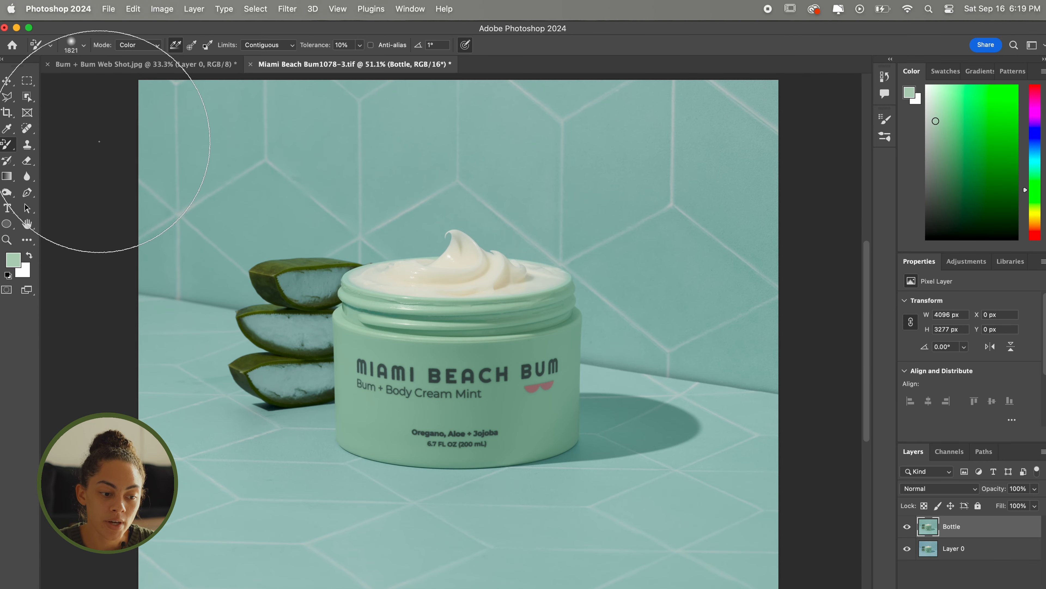
Remove the blemishes on the flesh of the top aloe slice with the Spot Healing Brush
{"action": "left_click", "coordinate": [28, 129]}
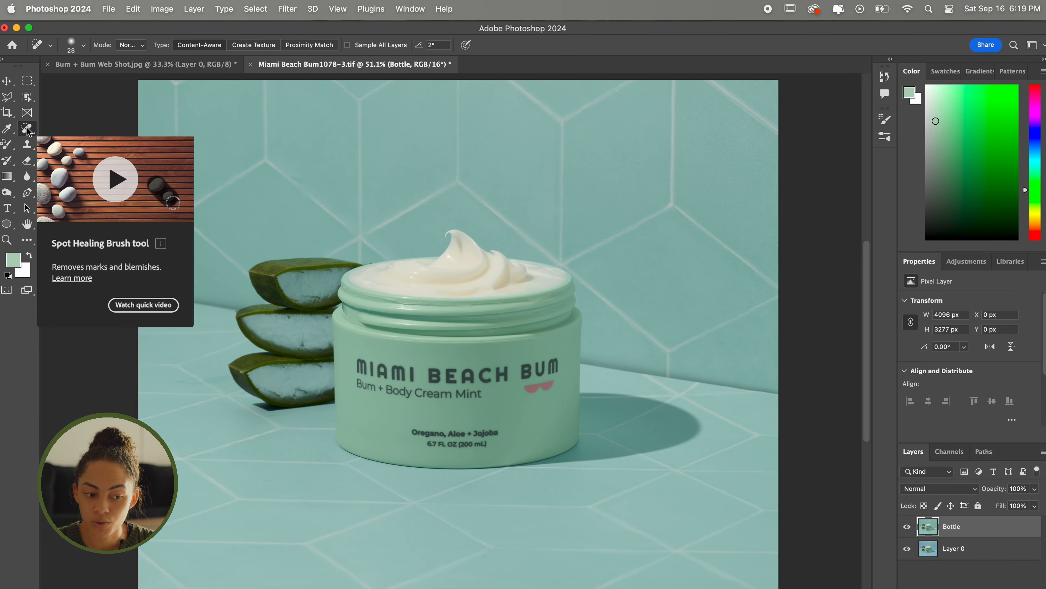
{"action": "scroll", "coordinate": [252, 332], "scroll_direction": "up", "scroll_amount": 5}
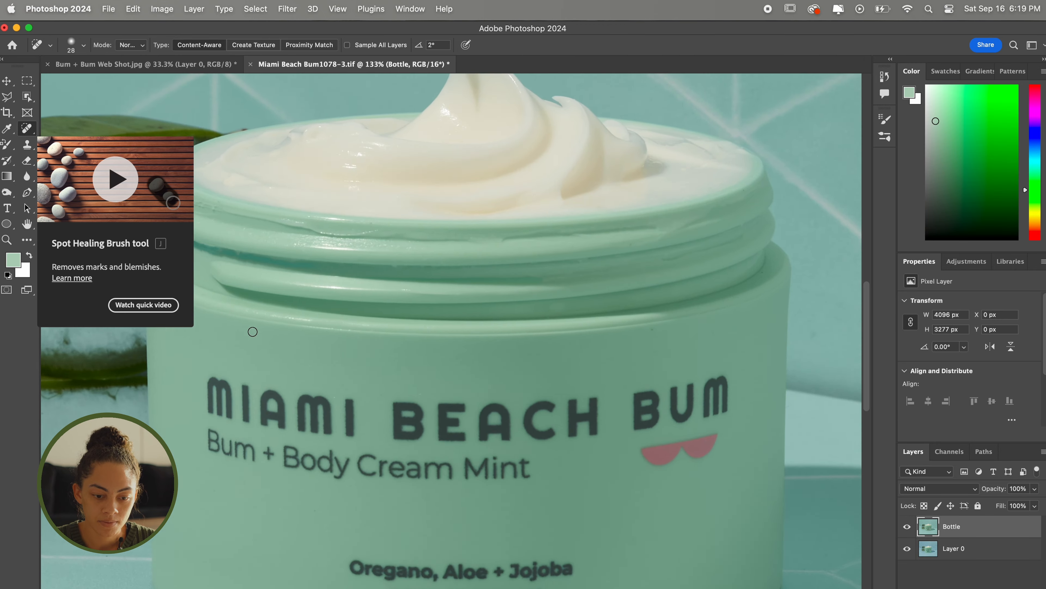
{"action": "scroll", "coordinate": [252, 332], "scroll_direction": "left", "scroll_amount": 10}
{"action": "scroll", "coordinate": [253, 332], "scroll_direction": "up", "scroll_amount": 2}
{"action": "left_click", "coordinate": [530, 416]}
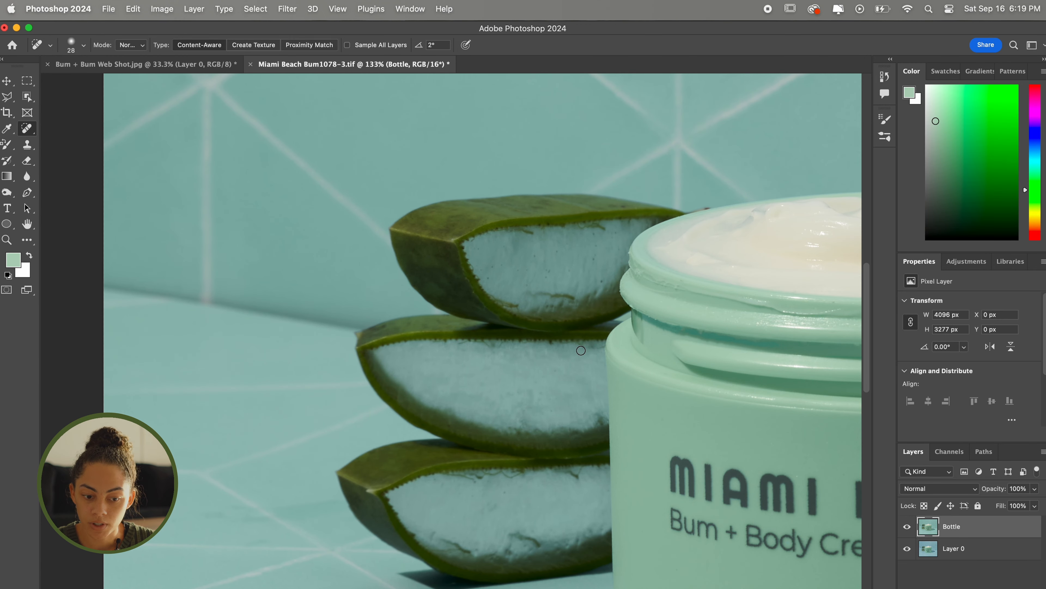
{"action": "left_click_drag", "start_coordinate": [518, 230], "coordinate": [614, 229]}
{"action": "left_click_drag", "start_coordinate": [535, 296], "coordinate": [573, 300]}
{"action": "mouse_move", "coordinate": [506, 304]}
{"action": "left_mouse_down"}
{"action": "mouse_move", "coordinate": [531, 305]}
{"action": "mouse_move", "coordinate": [524, 299]}
{"action": "left_mouse_up"}
Heal the blemishes on the lower aloe slices and the surface around them
{"action": "scroll", "coordinate": [562, 343], "scroll_direction": "down", "scroll_amount": 5}
{"action": "mouse_move", "coordinate": [544, 427]}
{"action": "left_mouse_down"}
{"action": "mouse_move", "coordinate": [507, 449]}
{"action": "mouse_move", "coordinate": [426, 433]}
{"action": "left_mouse_up"}
{"action": "mouse_move", "coordinate": [212, 409]}
{"action": "left_mouse_down"}
{"action": "mouse_move", "coordinate": [253, 413]}
{"action": "mouse_move", "coordinate": [243, 418]}
{"action": "mouse_move", "coordinate": [231, 406]}
{"action": "left_mouse_up"}
{"action": "left_click_drag", "start_coordinate": [436, 499], "coordinate": [488, 500]}
Heal the dark scratch on the floor tile in front of the jar and check the remaining tiles for marks
{"action": "scroll", "coordinate": [306, 402], "scroll_direction": "down", "scroll_amount": 10}
{"action": "scroll", "coordinate": [306, 401], "scroll_direction": "right", "scroll_amount": 4}
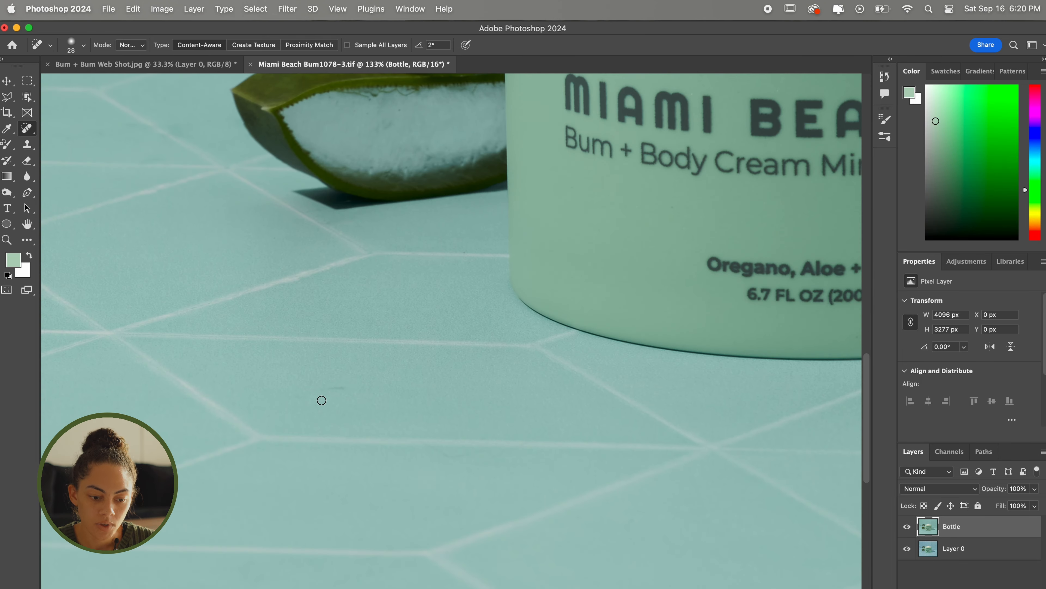
{"action": "left_click_drag", "start_coordinate": [350, 388], "coordinate": [313, 388]}
{"action": "scroll", "coordinate": [341, 385], "scroll_direction": "right", "scroll_amount": 20}
{"action": "scroll", "coordinate": [342, 386], "scroll_direction": "down", "scroll_amount": 6}
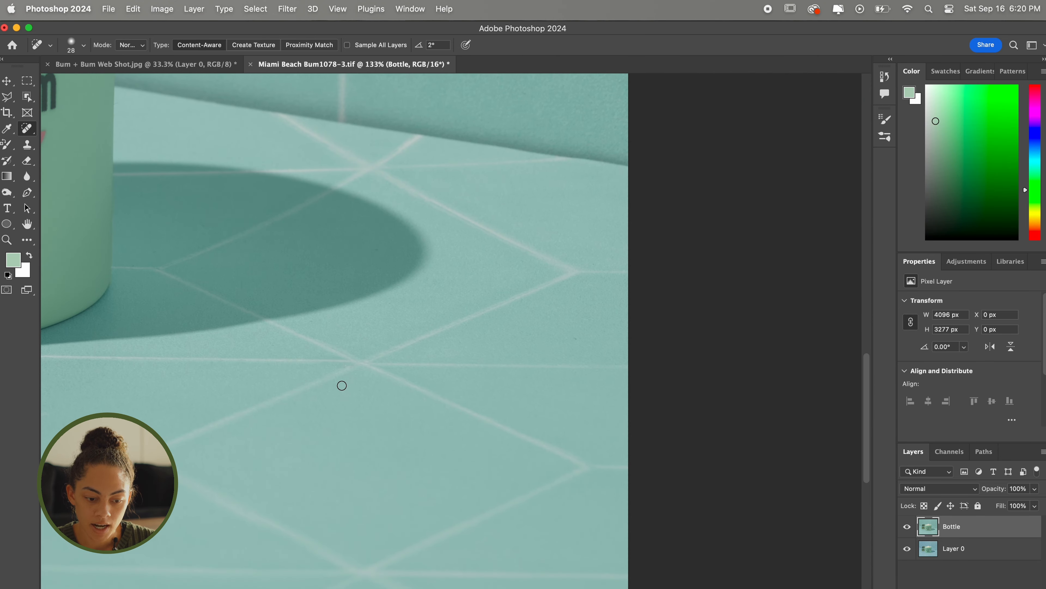
{"action": "scroll", "coordinate": [342, 385], "scroll_direction": "left", "scroll_amount": 15}
{"action": "scroll", "coordinate": [342, 386], "scroll_direction": "down", "scroll_amount": 3}
{"action": "scroll", "coordinate": [342, 385], "scroll_direction": "down", "scroll_amount": 5}
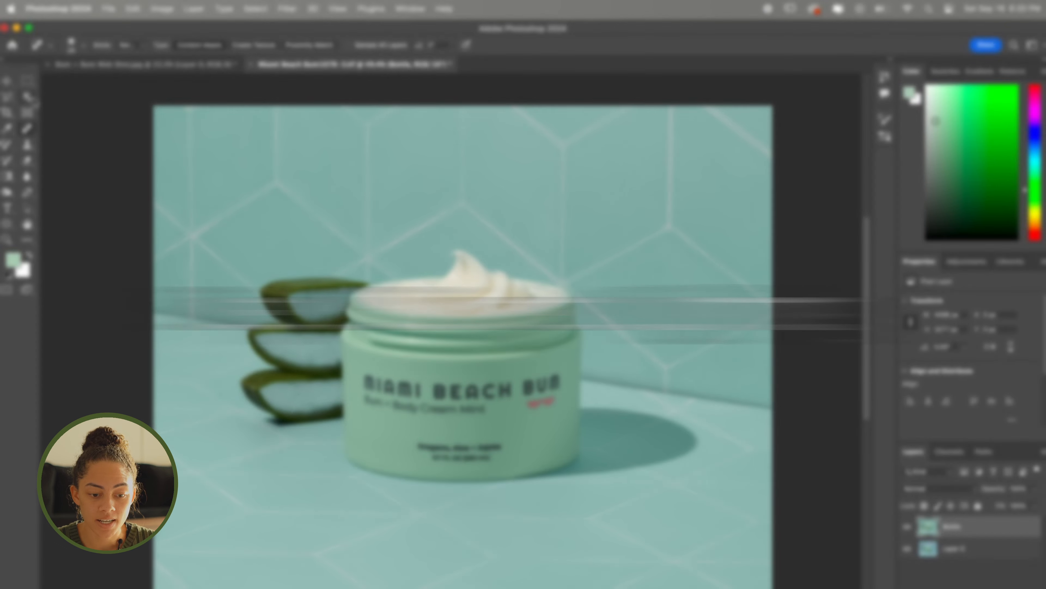
Select the jar with the Object Selection tool and start a new brush mask on it in the Camera Raw Filter
{"action": "left_click", "coordinate": [27, 96]}
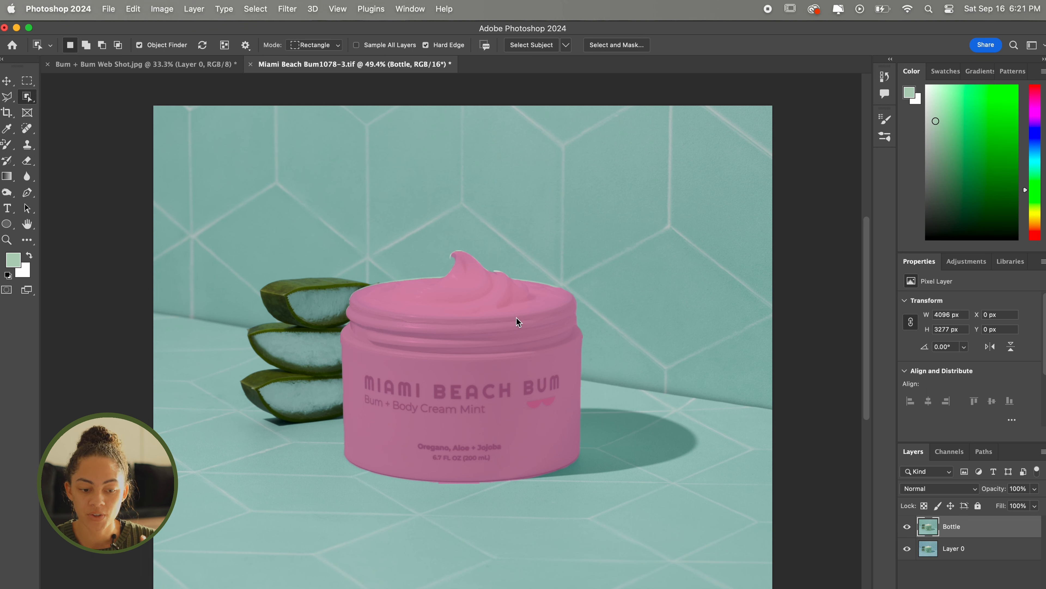
{"action": "left_click", "coordinate": [518, 322]}
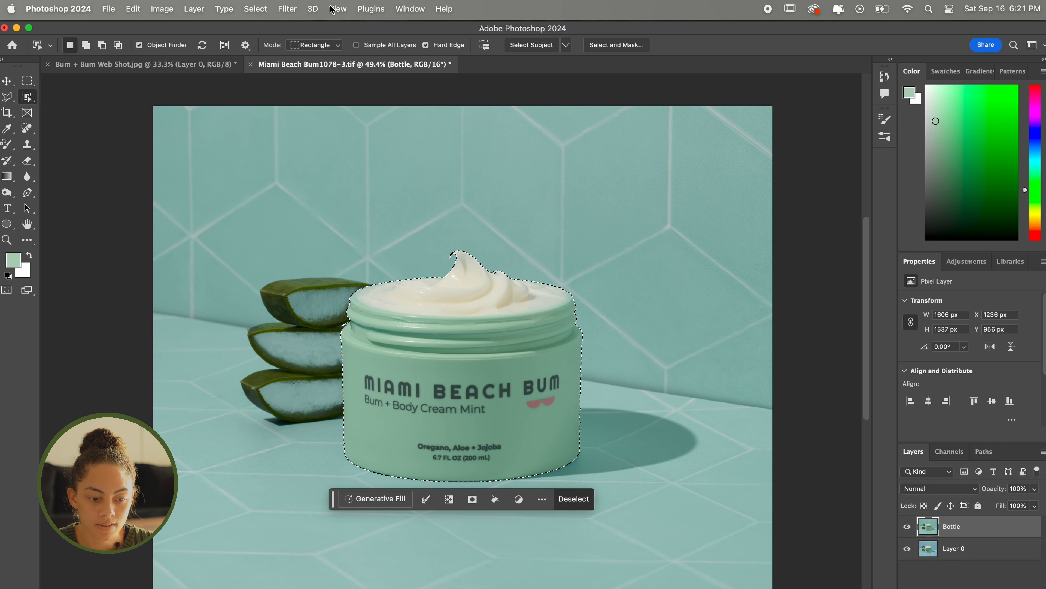
{"action": "left_click", "coordinate": [287, 8]}
{"action": "left_click", "coordinate": [313, 104]}
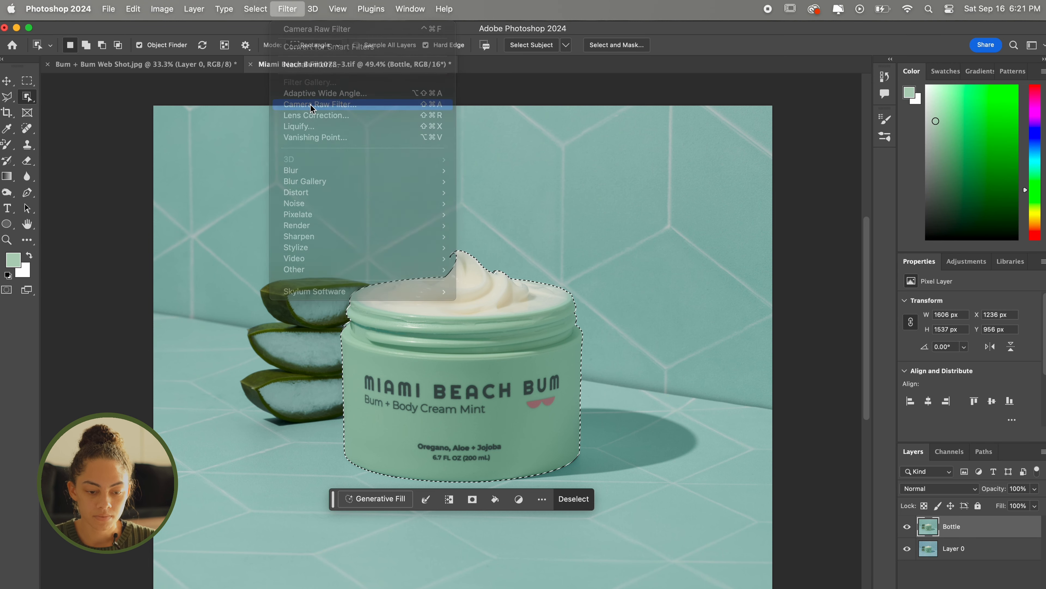
{"action": "left_click", "coordinate": [911, 264]}
{"action": "key", "text": "bracketright"}
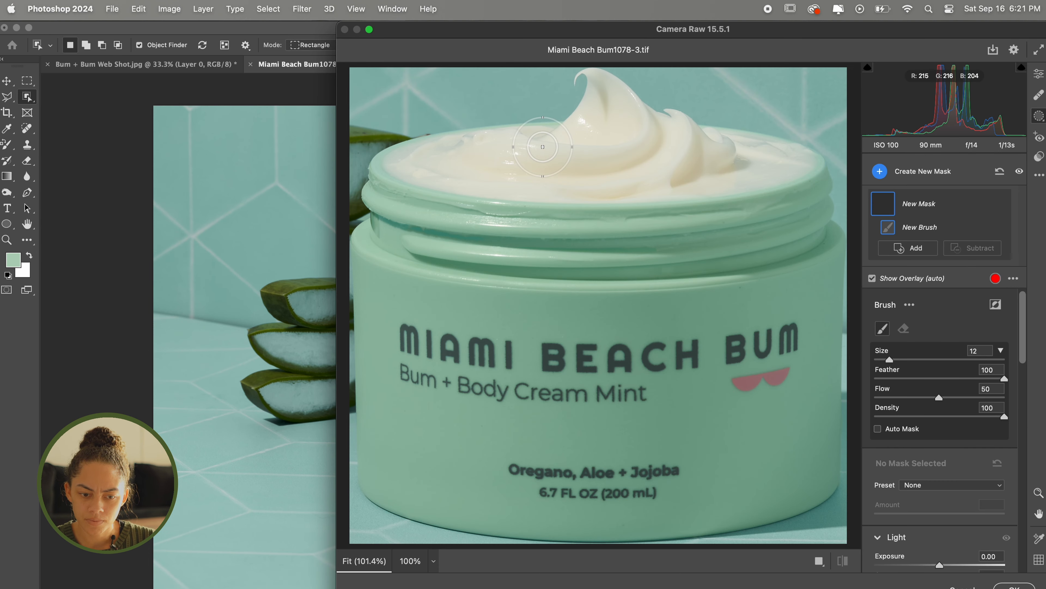
Paint the brush mask over the cream's bright areas and lower the mask's Highlights to -100
{"action": "mouse_move", "coordinate": [586, 108]}
{"action": "left_mouse_down"}
{"action": "mouse_move", "coordinate": [509, 148]}
{"action": "mouse_move", "coordinate": [416, 159]}
{"action": "mouse_move", "coordinate": [527, 192]}
{"action": "mouse_move", "coordinate": [495, 169]}
{"action": "mouse_move", "coordinate": [383, 148]}
{"action": "left_mouse_up"}
{"action": "scroll", "coordinate": [901, 399], "scroll_direction": "down", "scroll_amount": 2}
{"action": "scroll", "coordinate": [901, 399], "scroll_direction": "down", "scroll_amount": 4}
{"action": "left_click_drag", "start_coordinate": [939, 418], "coordinate": [817, 434]}
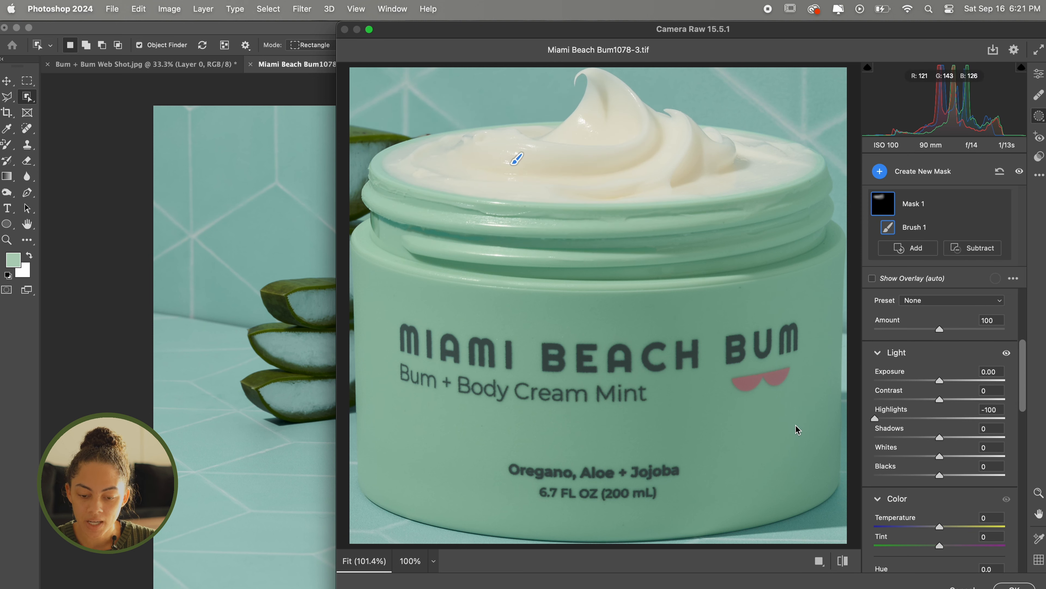
Raise the cream mask's Texture to +42 and apply the Camera Raw adjustments
{"action": "scroll", "coordinate": [968, 452], "scroll_direction": "down", "scroll_amount": 8}
{"action": "scroll", "coordinate": [968, 452], "scroll_direction": "down", "scroll_amount": 3}
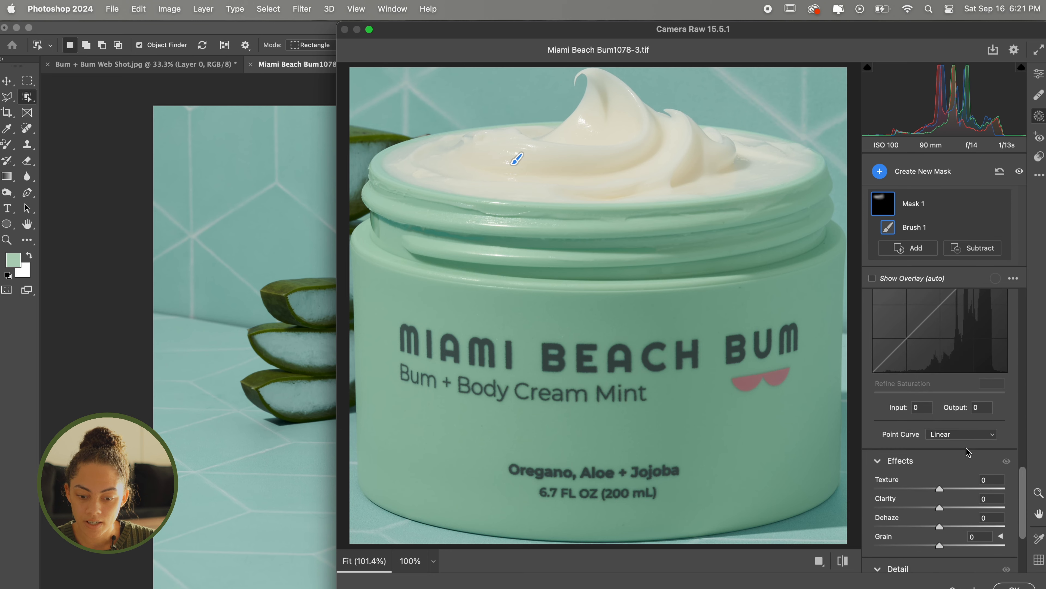
{"action": "left_click_drag", "start_coordinate": [941, 488], "coordinate": [971, 489]}
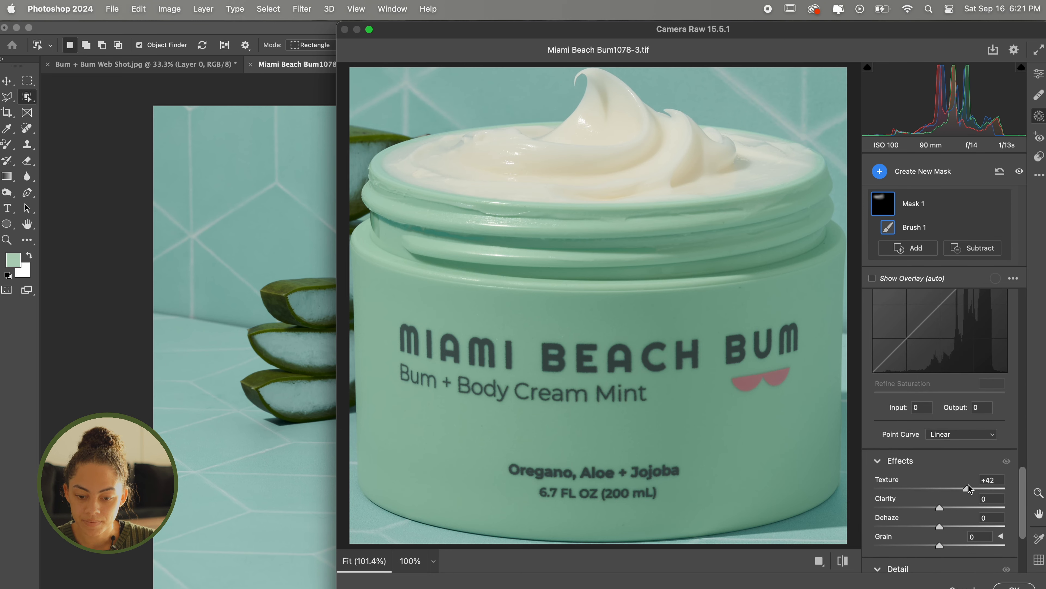
{"action": "left_click", "coordinate": [1013, 585]}
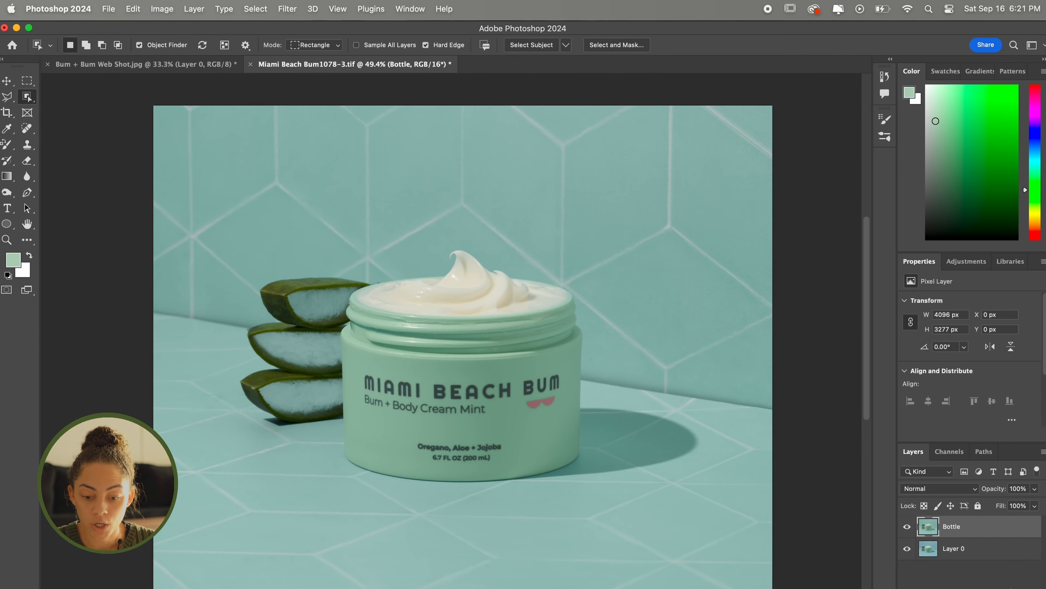
Duplicate the Bottle layer and select the jar on the copy for work with the Burn tool
{"action": "key", "text": "super+j"}
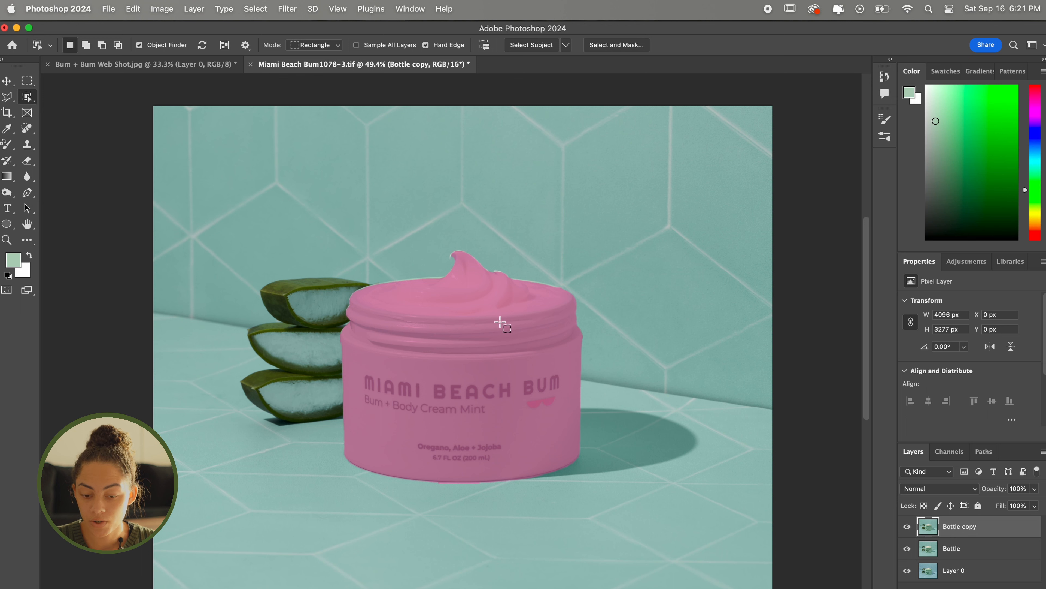
{"action": "left_click", "coordinate": [500, 325]}
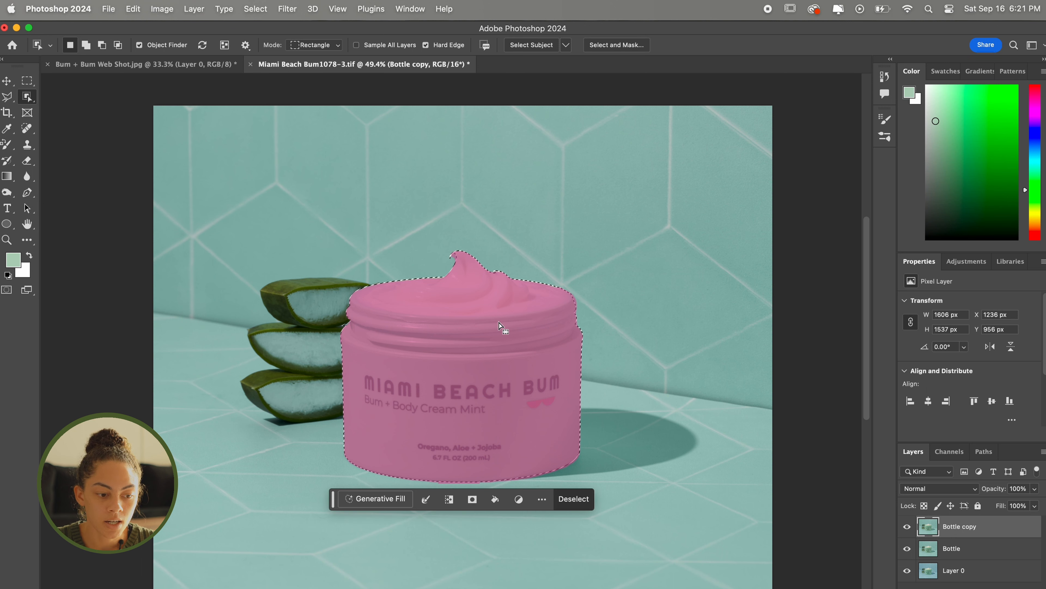
{"action": "right_click", "coordinate": [8, 192]}
{"action": "left_click", "coordinate": [64, 204]}
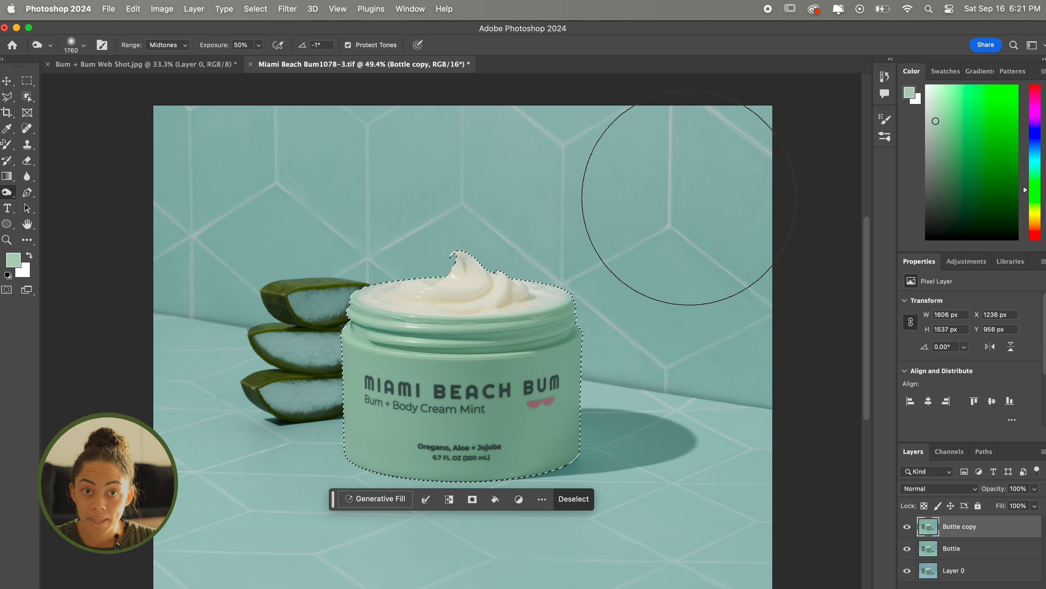
{"action": "left_click", "coordinate": [80, 44]}
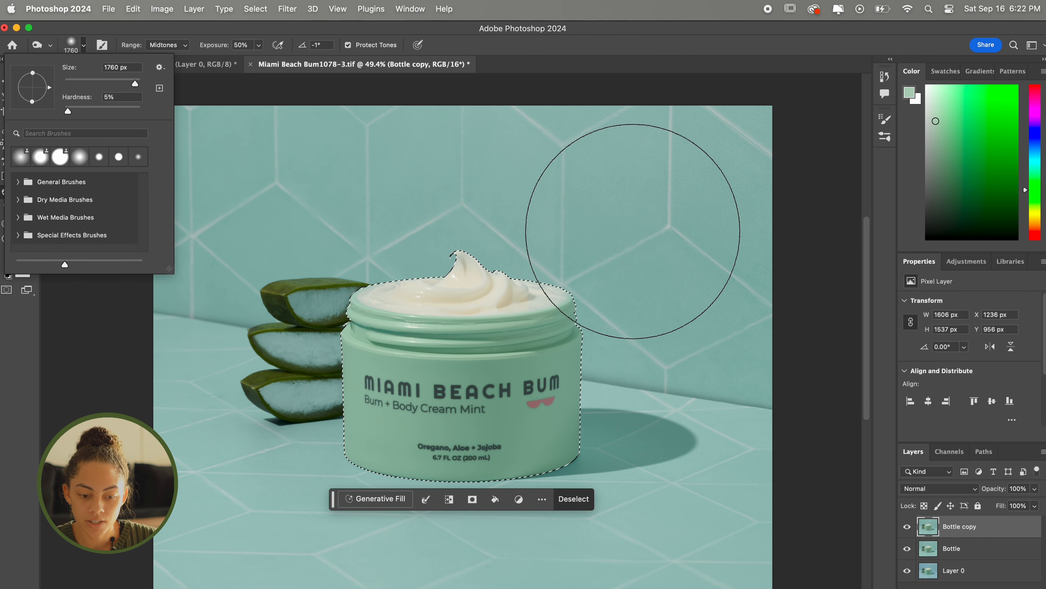
{"action": "left_click", "coordinate": [633, 233]}
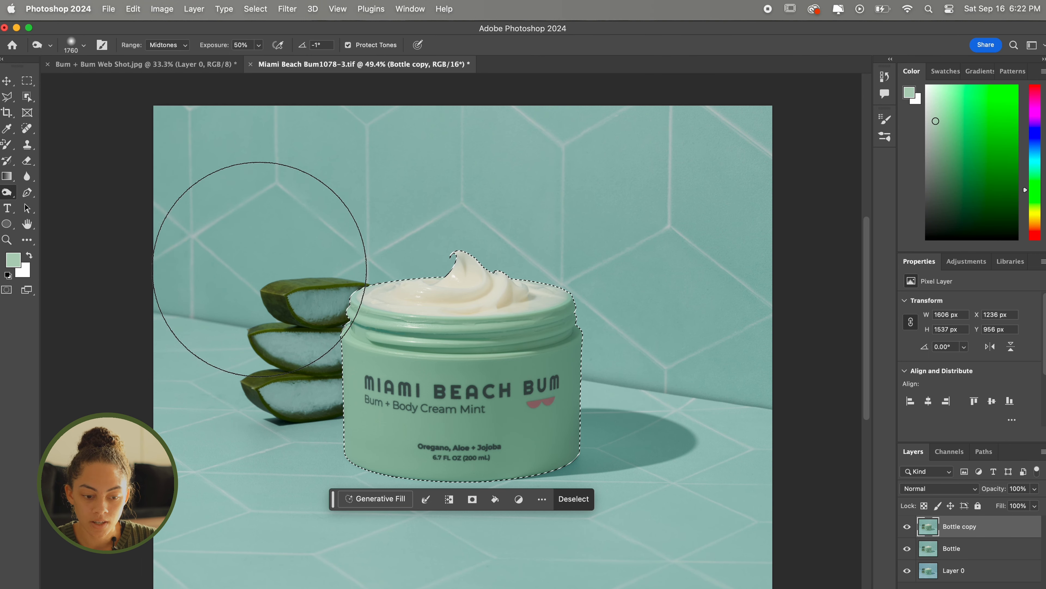
Switch to the Dodge tool and clear the selection around the jar
{"action": "right_click", "coordinate": [7, 192]}
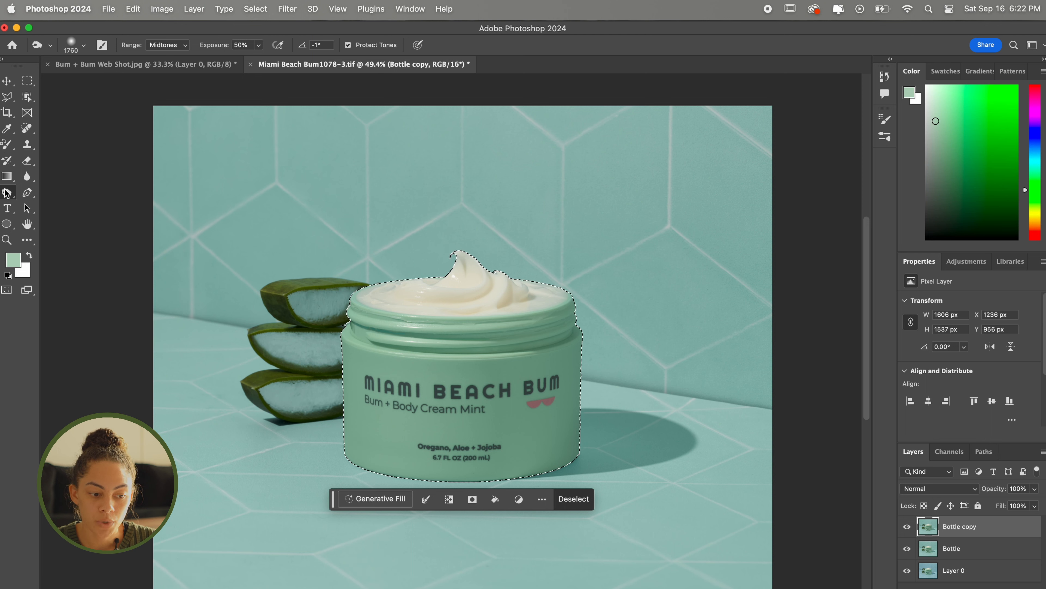
{"action": "left_click", "coordinate": [62, 188]}
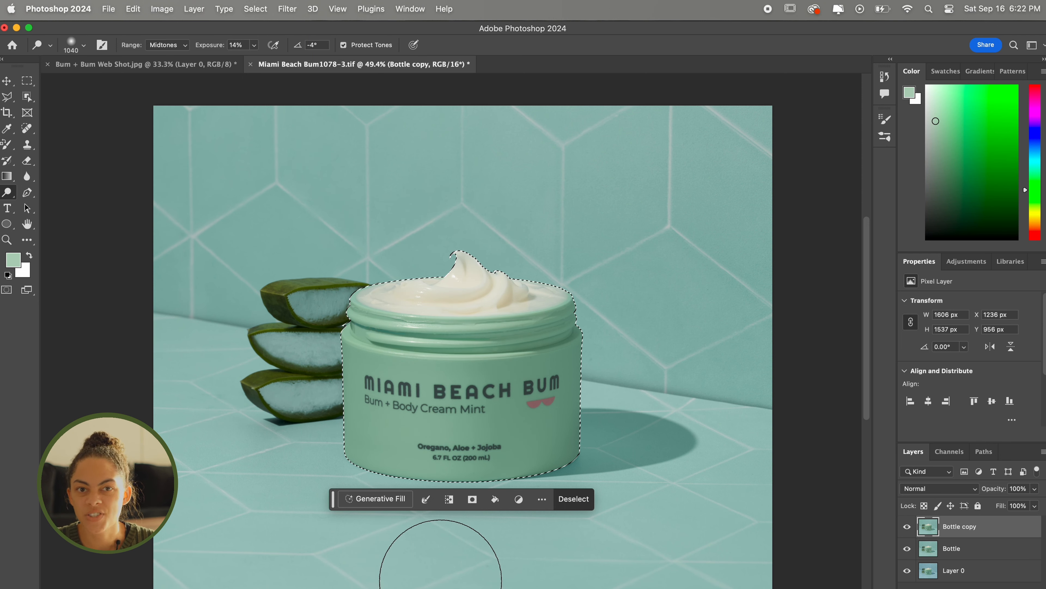
{"action": "key", "text": "super+d"}
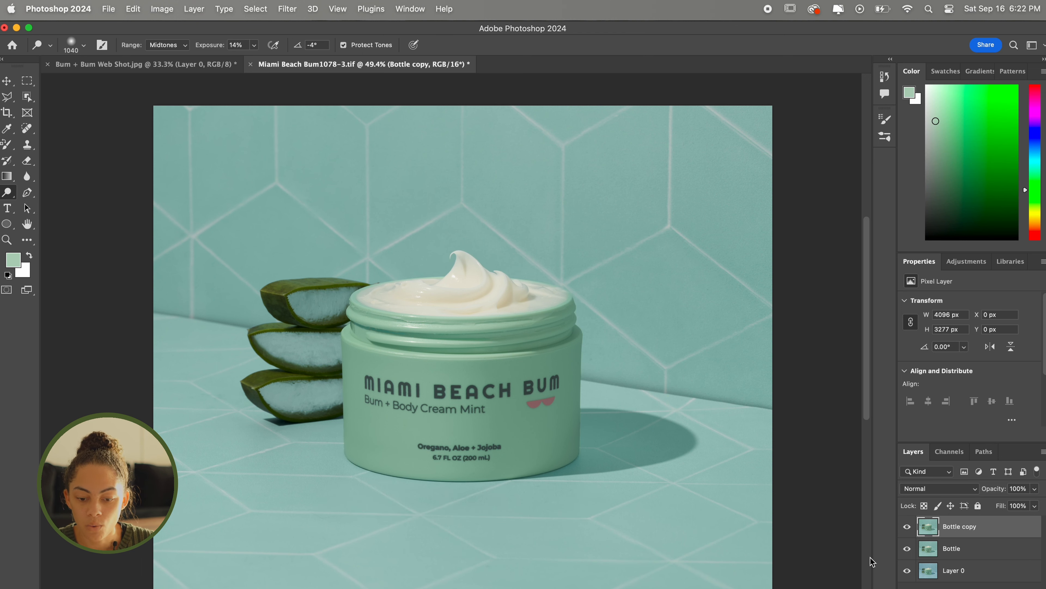
Compare the image with and without the Bottle copy layer, and merge that layer down into Bottle
{"action": "left_click", "coordinate": [909, 526]}
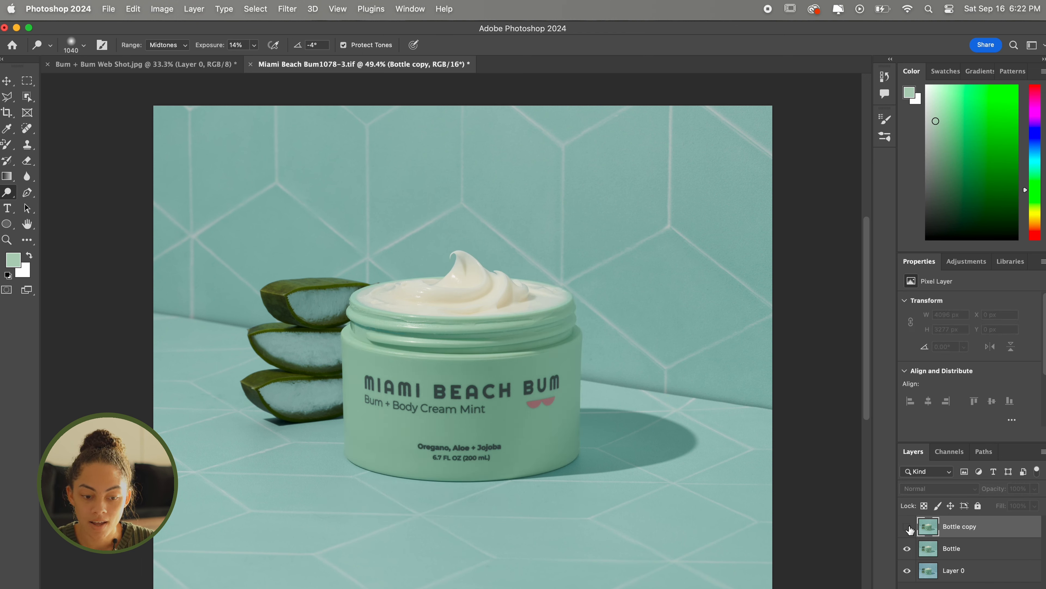
{"action": "left_click", "coordinate": [908, 527]}
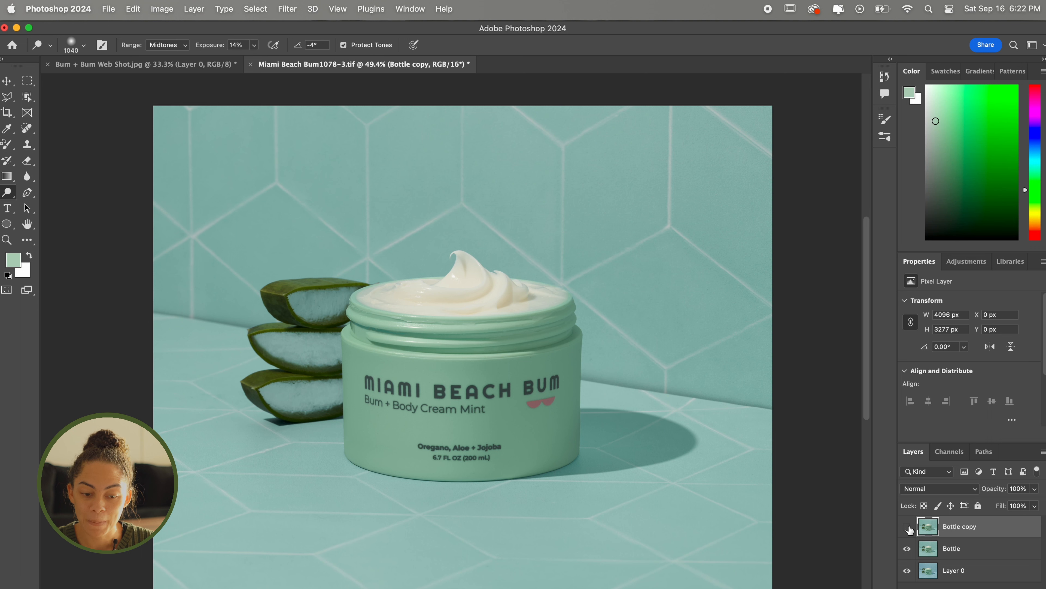
{"action": "left_click", "coordinate": [909, 526]}
{"action": "left_click", "coordinate": [908, 527]}
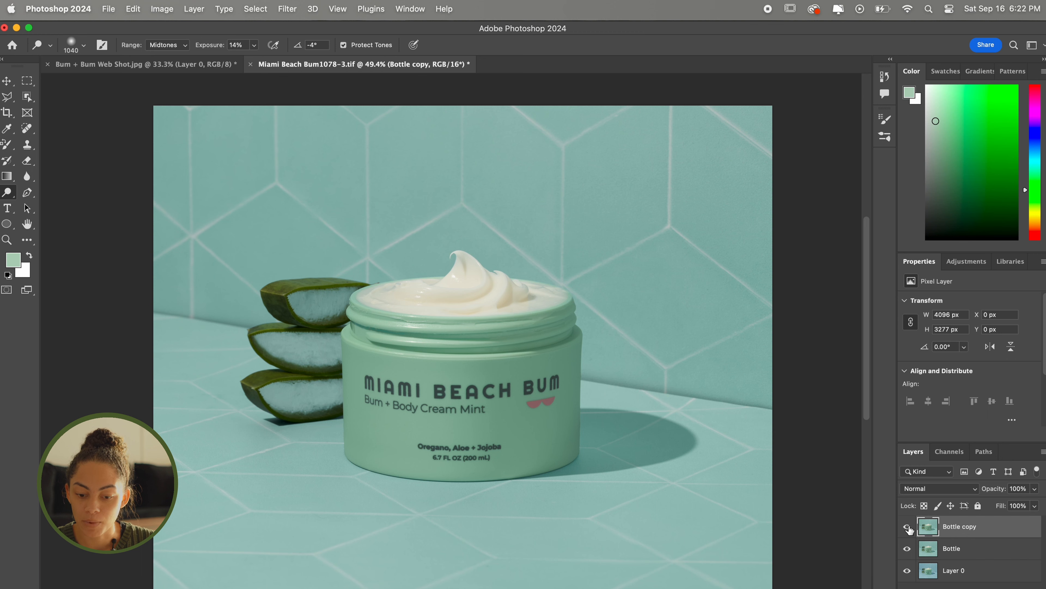
{"action": "right_click", "coordinate": [972, 531]}
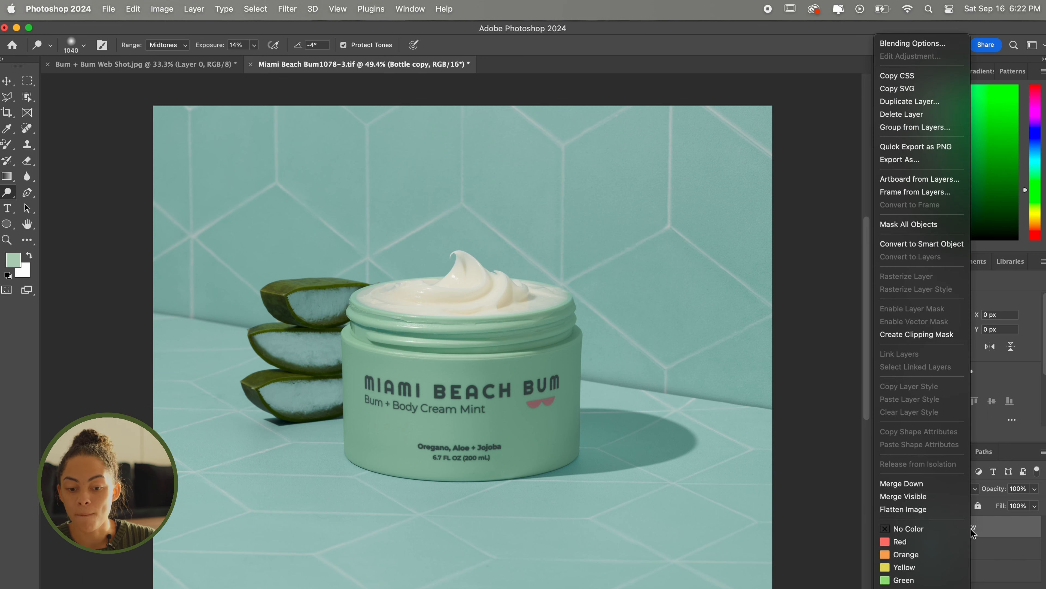
{"action": "left_click", "coordinate": [940, 484]}
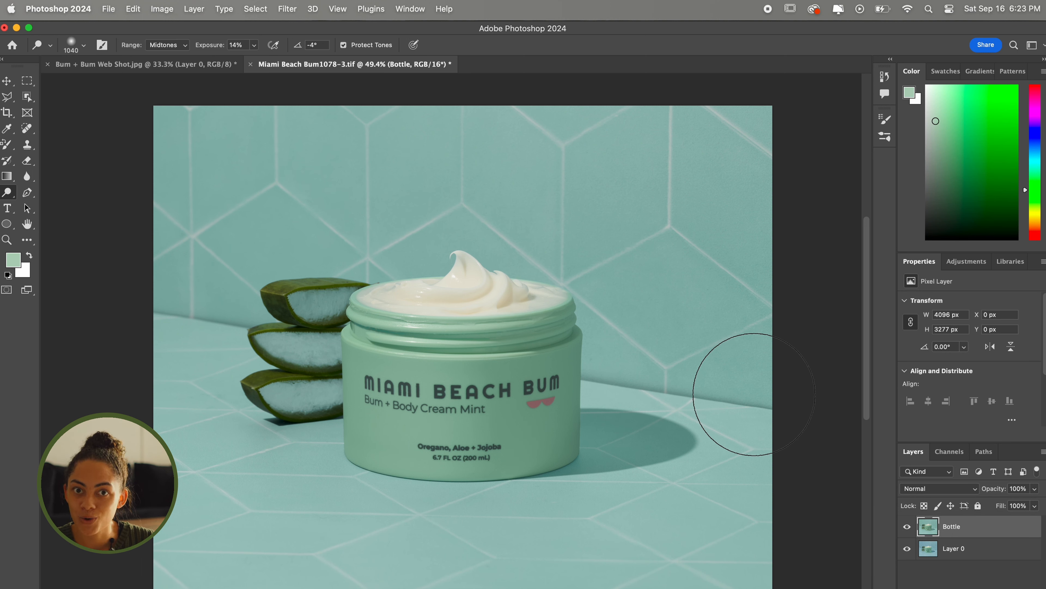
Outline a rectangular area around the jar's lower-right base with the Polygonal Lasso and fill it with a generated "oregano leaf"
{"action": "key", "text": "l"}
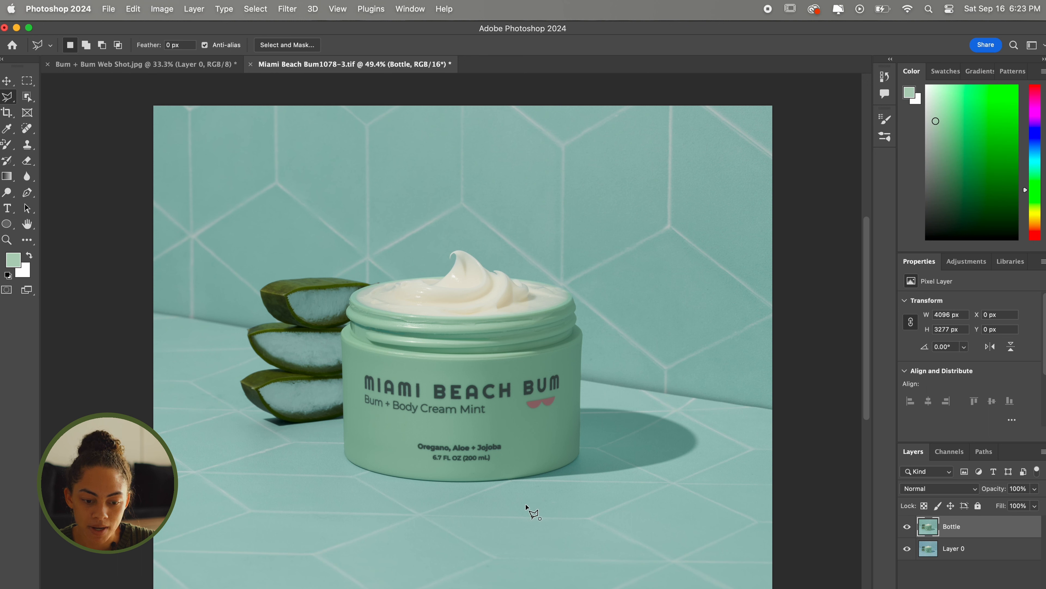
{"action": "left_click", "coordinate": [526, 415]}
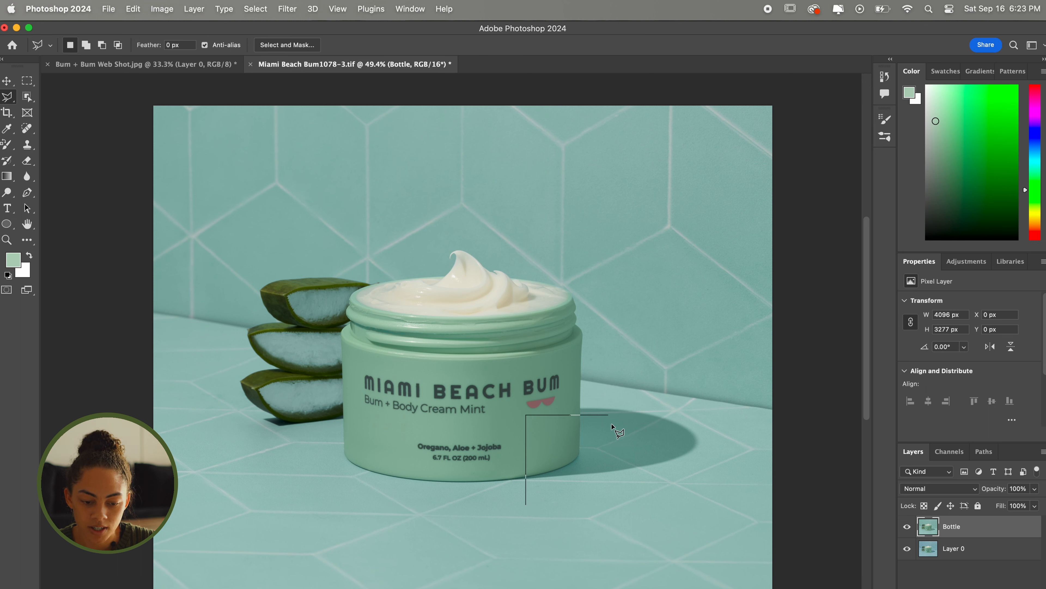
{"action": "left_click", "coordinate": [622, 424], "text": "shift"}
{"action": "left_click", "coordinate": [623, 503]}
{"action": "left_click", "coordinate": [525, 504]}
{"action": "left_click", "coordinate": [504, 516]}
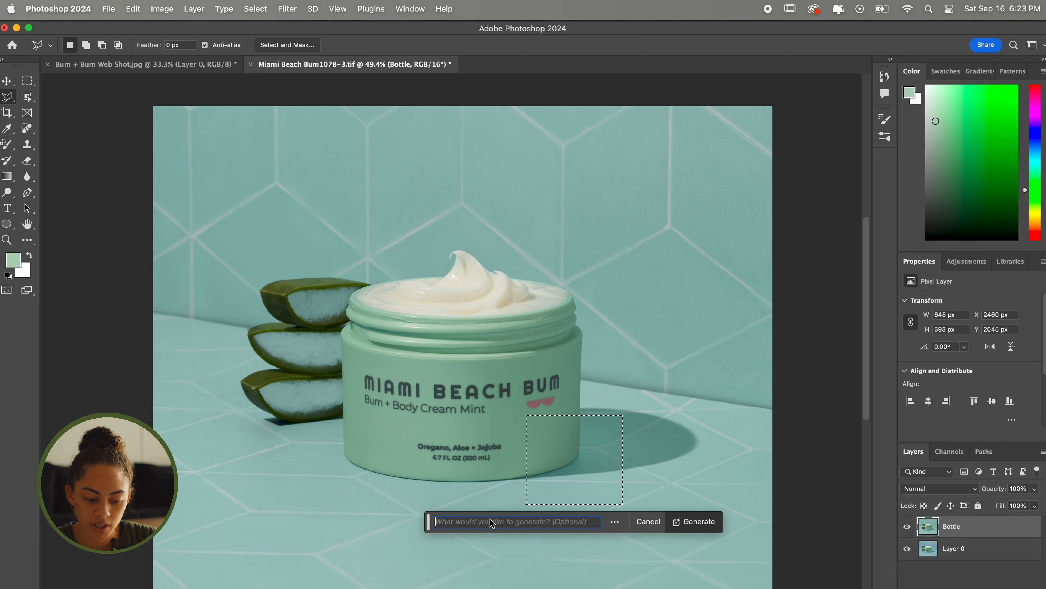
{"action": "type", "text": "oregano leaf"}
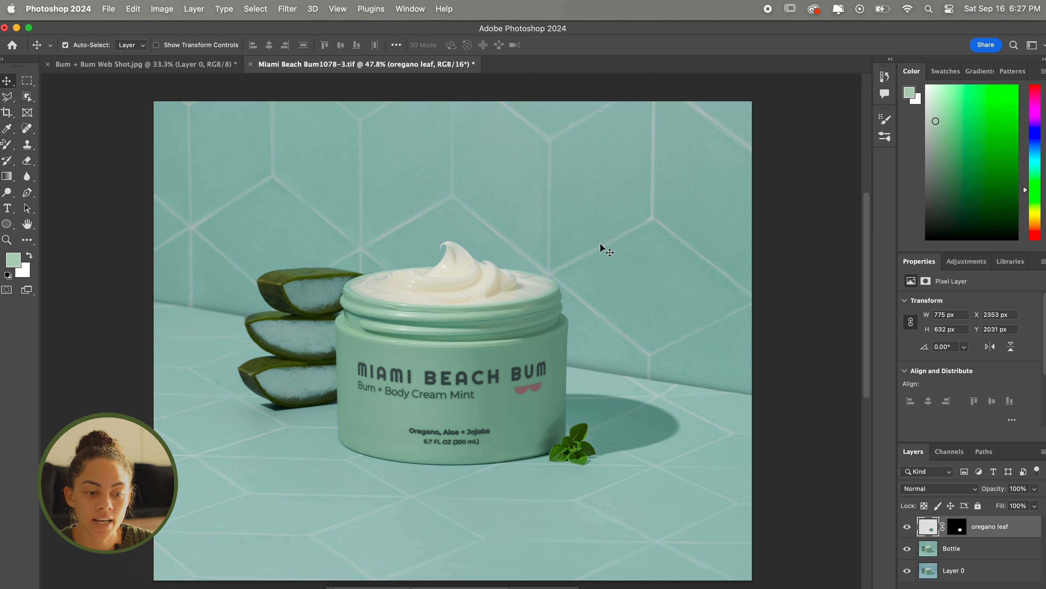
Add 2.45% uniform noise to the oregano leaf layer
{"action": "left_click", "coordinate": [288, 7]}
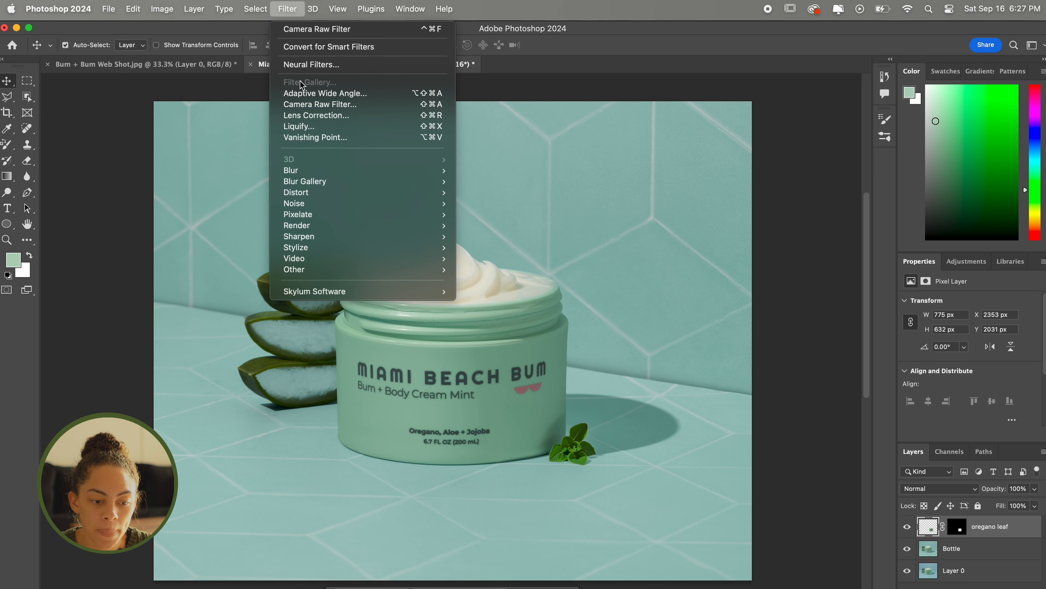
{"action": "mouse_move", "coordinate": [320, 207]}
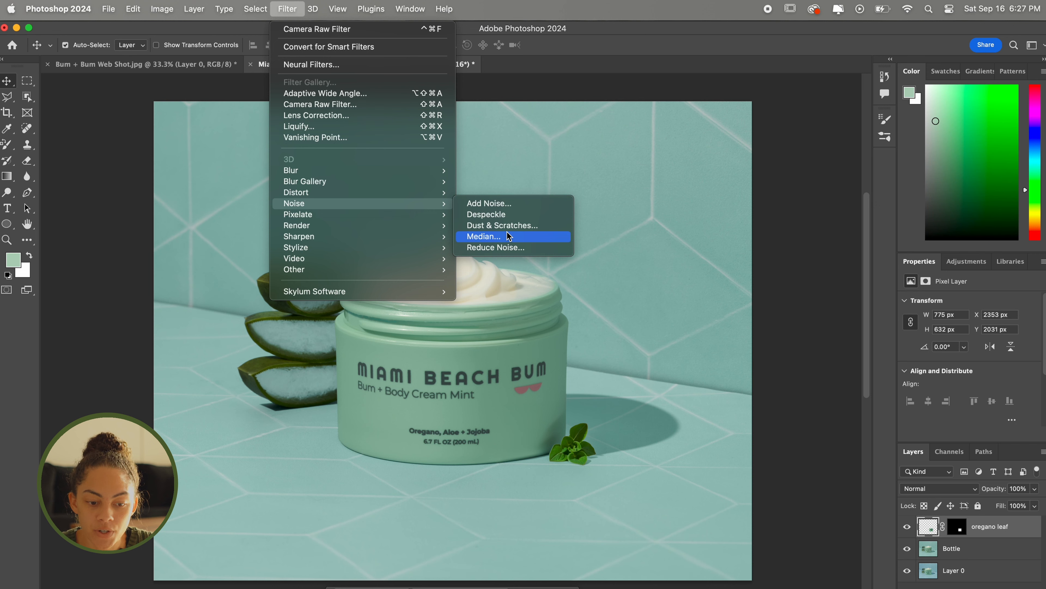
{"action": "left_click", "coordinate": [509, 203]}
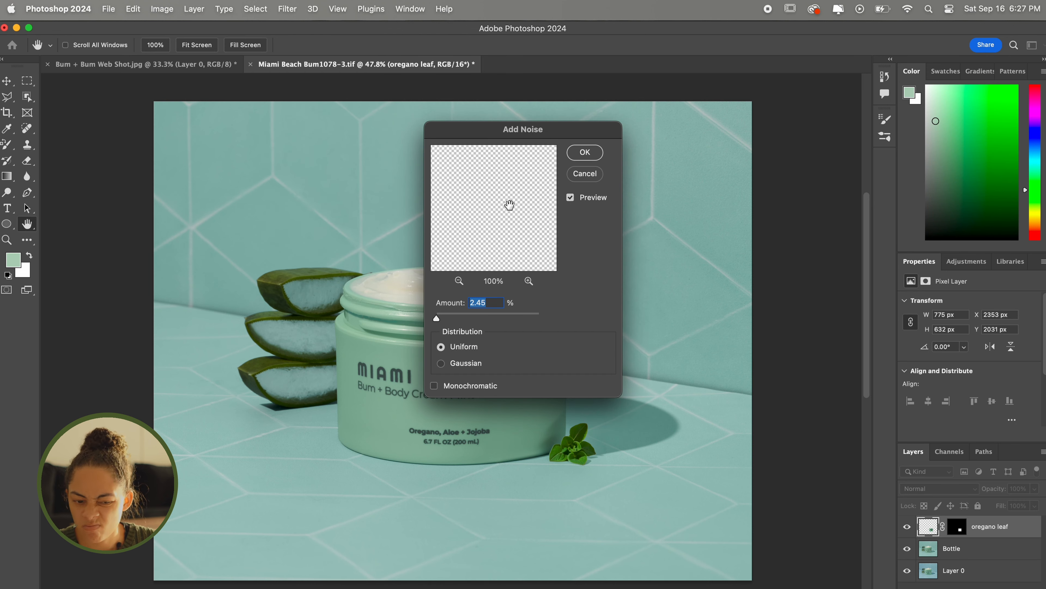
{"action": "left_click", "coordinate": [588, 153]}
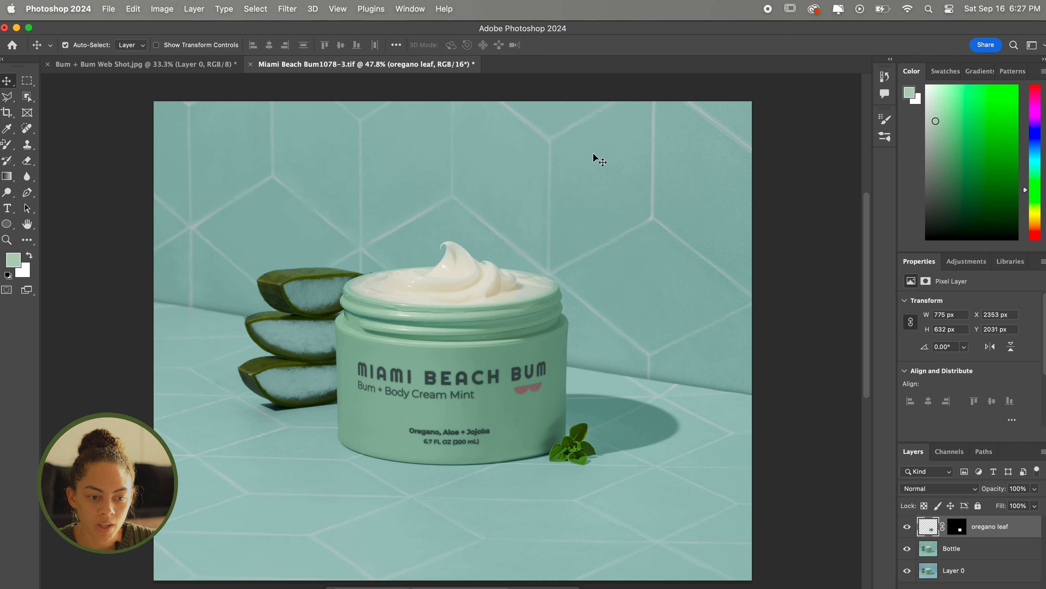
Darken the oregano leaf by lowering the Greens luminance in the Camera Raw Filter's Color Mixer
{"action": "left_click", "coordinate": [293, 8]}
{"action": "left_click", "coordinate": [315, 106]}
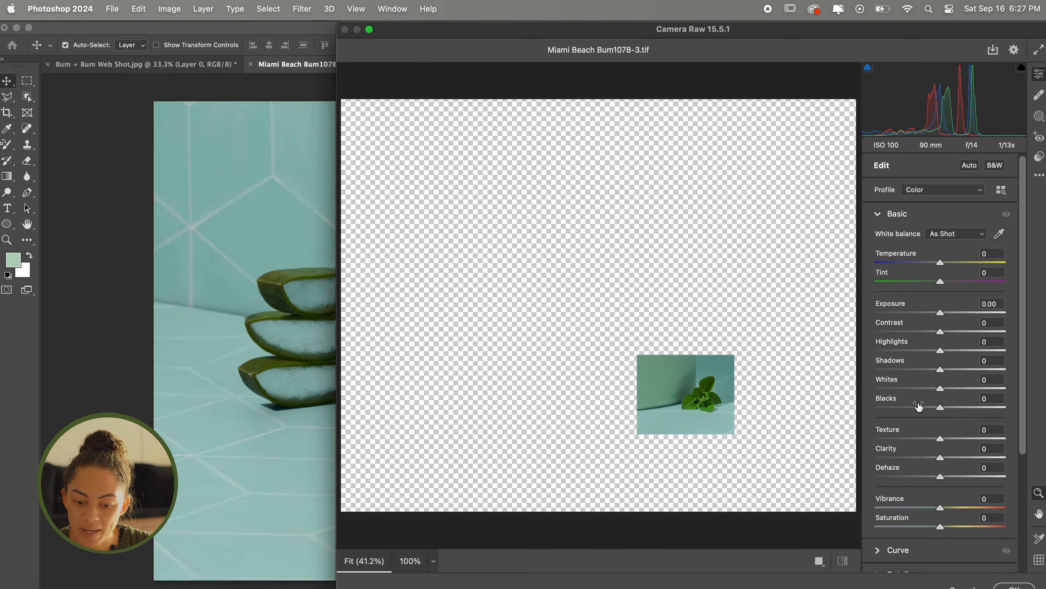
{"action": "scroll", "coordinate": [919, 406], "scroll_direction": "down", "scroll_amount": 5}
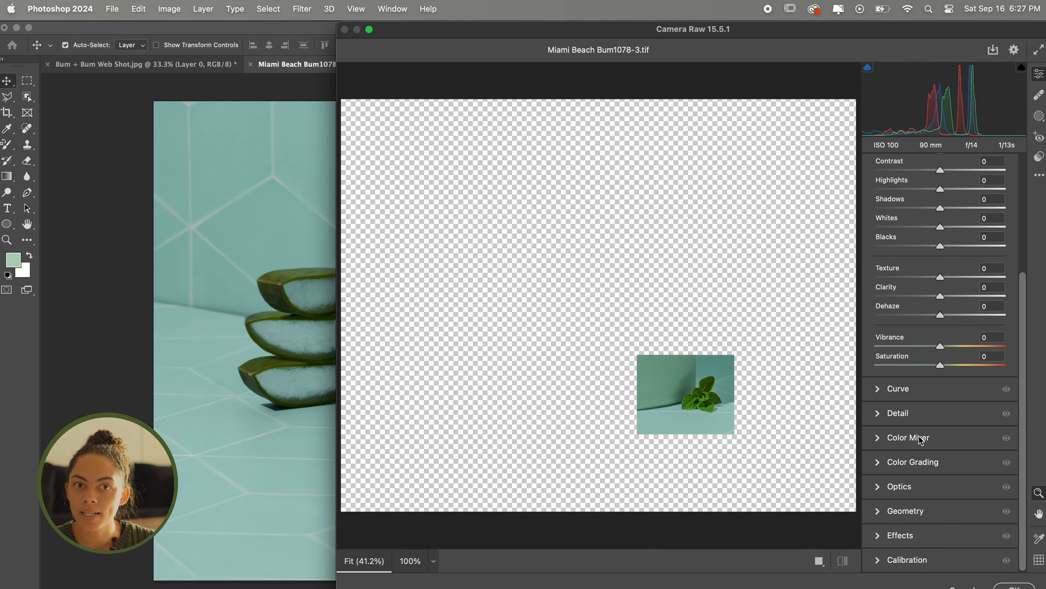
{"action": "mouse_move", "coordinate": [919, 436]}
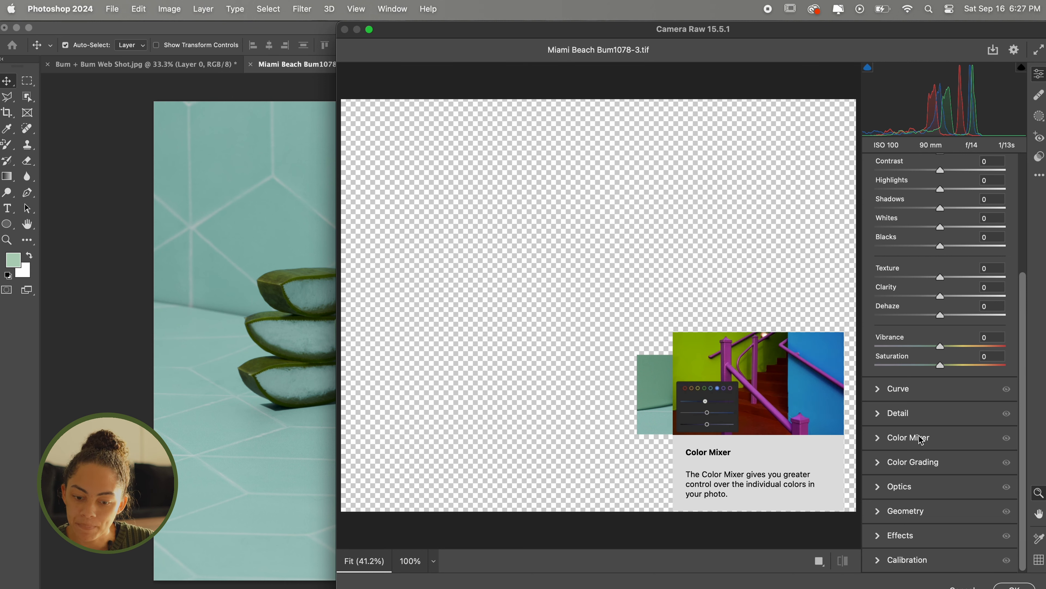
{"action": "left_click", "coordinate": [919, 436]}
{"action": "left_click", "coordinate": [960, 330]}
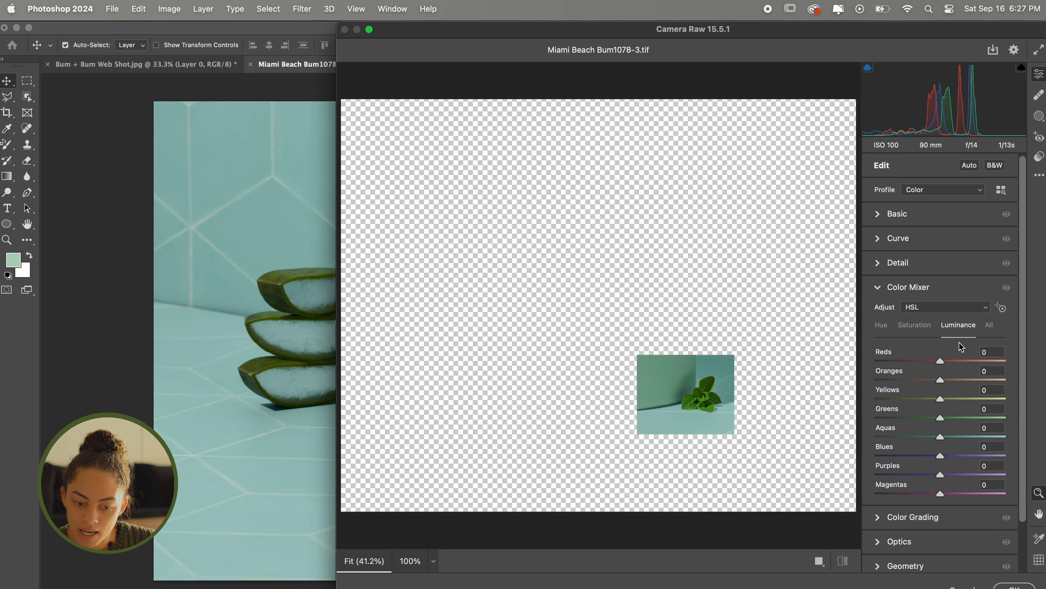
{"action": "left_click_drag", "start_coordinate": [941, 421], "coordinate": [922, 422]}
{"action": "key", "text": "Return"}
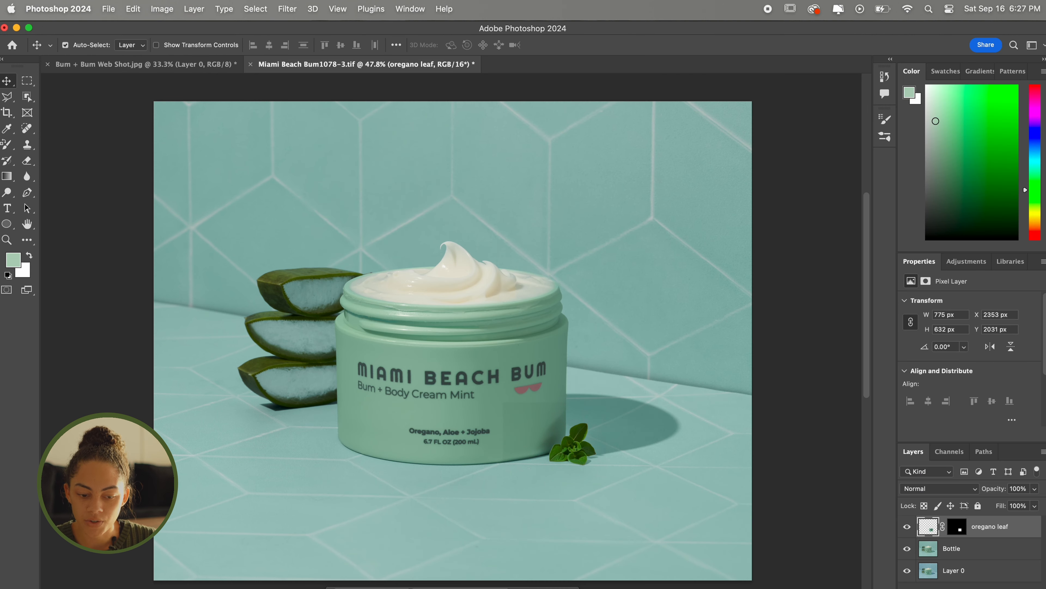
{"action": "scroll", "coordinate": [685, 510], "scroll_direction": "up", "scroll_amount": 5}
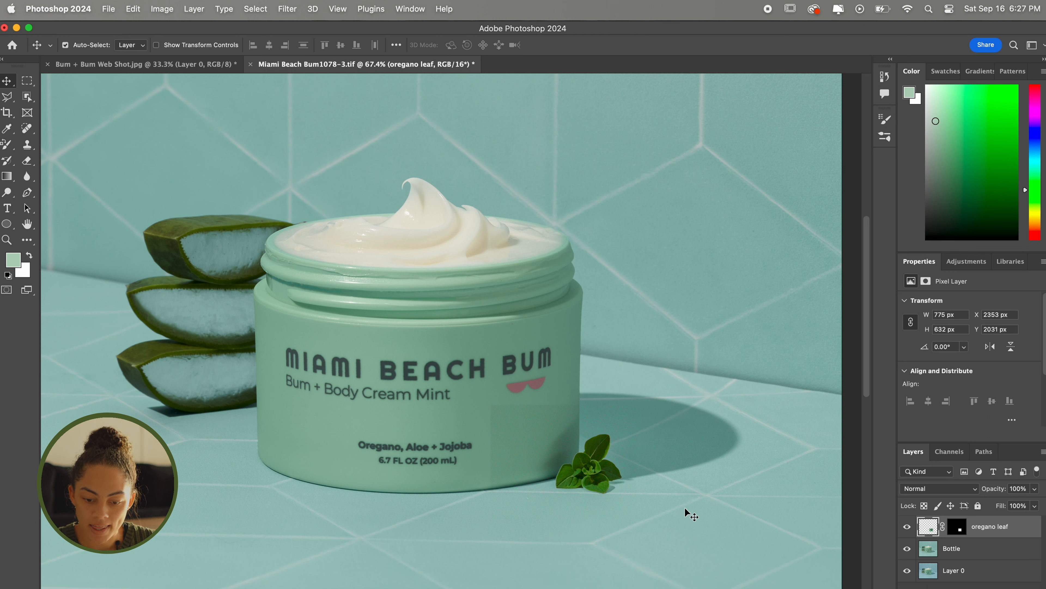
Compare the image with and without the oregano leaf layer
{"action": "left_click", "coordinate": [909, 527]}
{"action": "left_click", "coordinate": [910, 527]}
{"action": "left_click", "coordinate": [911, 527]}
{"action": "left_click", "coordinate": [911, 528]}
{"action": "left_click", "coordinate": [911, 528]}
{"action": "left_click", "coordinate": [911, 528]}
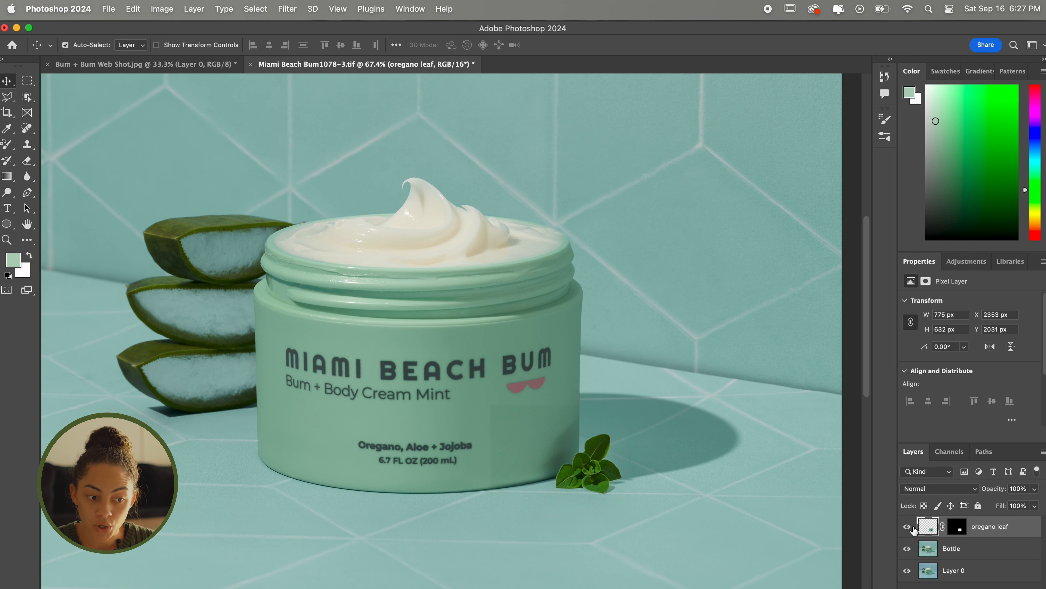
Erase the visible edges of the generated leaf patch on the jar with a soft 460 px Eraser at 0% hardness
{"action": "left_click", "coordinate": [27, 160]}
{"action": "left_click", "coordinate": [78, 44]}
{"action": "mouse_move", "coordinate": [109, 83]}
{"action": "left_mouse_down"}
{"action": "mouse_move", "coordinate": [134, 83]}
{"action": "mouse_move", "coordinate": [6, 111]}
{"action": "left_mouse_up"}
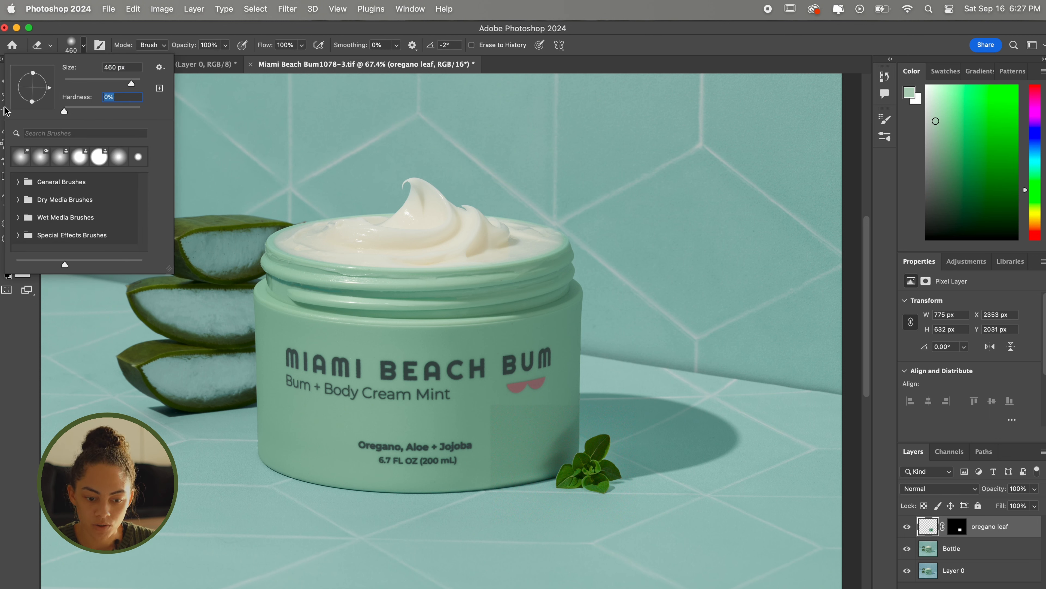
{"action": "key", "text": "Return"}
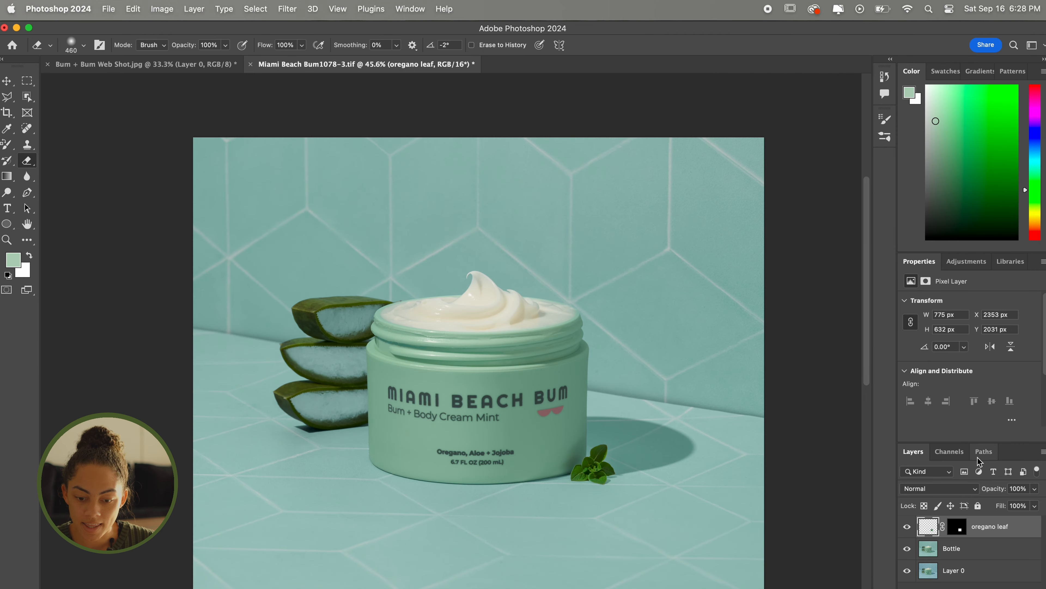
Merge the oregano leaf and Bottle layers down into Layer 0 and save the image
{"action": "right_click", "coordinate": [979, 525]}
{"action": "left_click", "coordinate": [956, 484]}
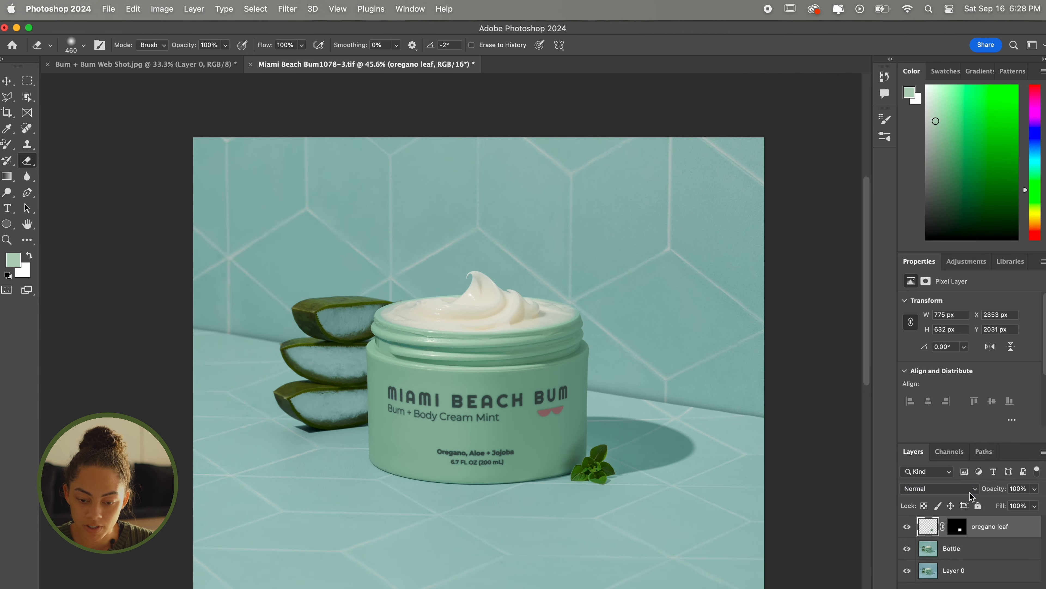
{"action": "right_click", "coordinate": [964, 526]}
{"action": "left_click", "coordinate": [947, 483]}
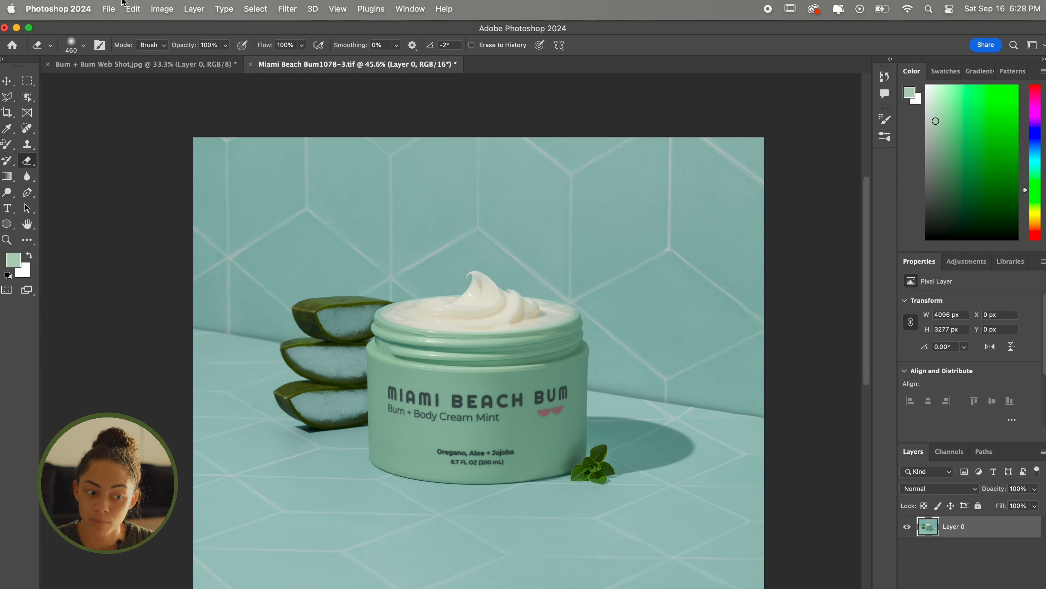
{"action": "left_click", "coordinate": [108, 9]}
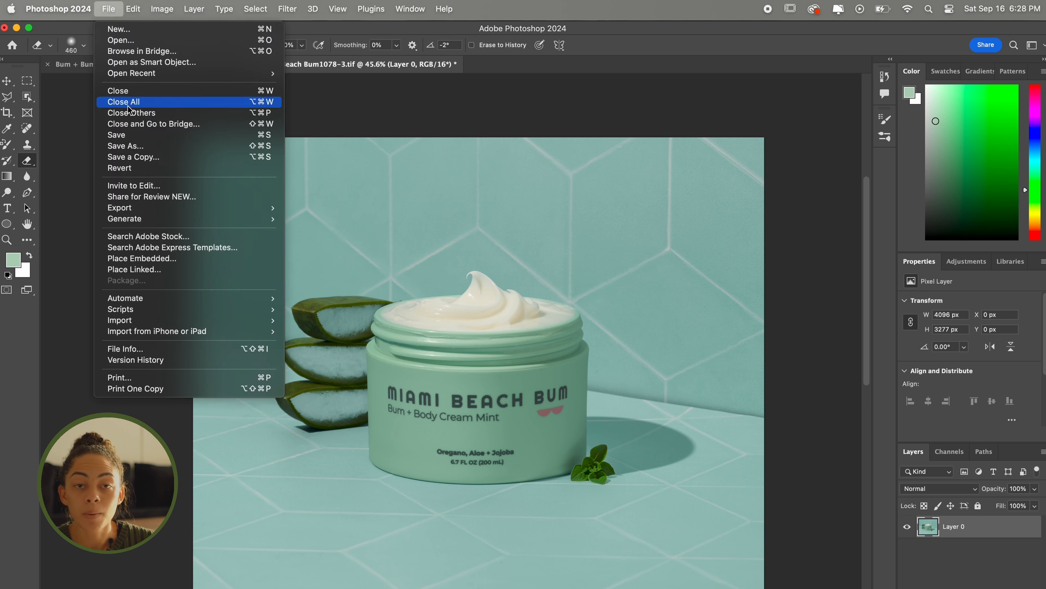
{"action": "left_click", "coordinate": [132, 135]}
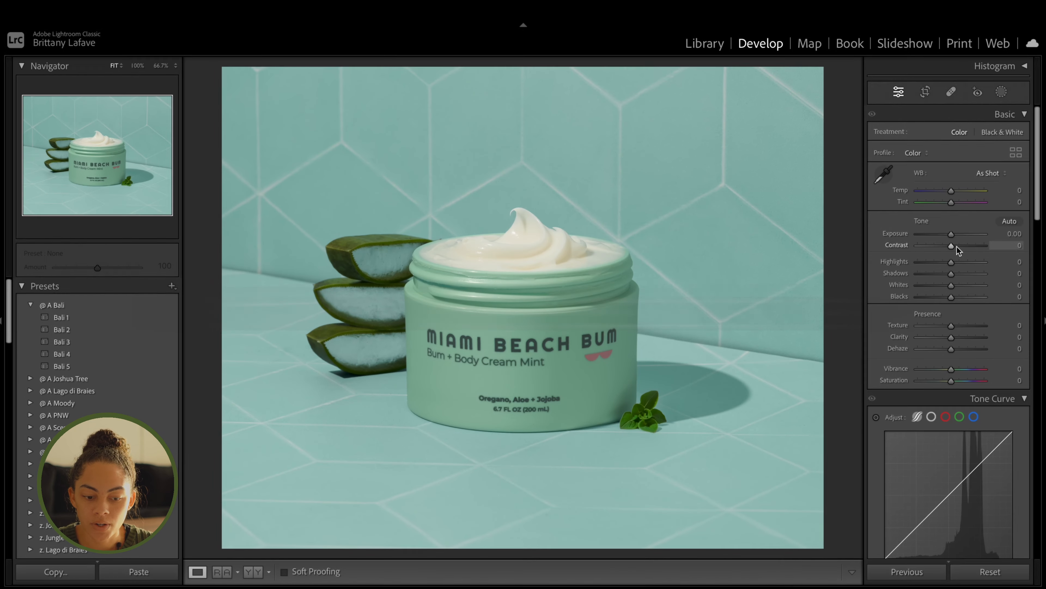
In Lightroom Classic, set the photo's Contrast to +25, Blacks to −10 and Sharpening Amount to 53
{"action": "left_click_drag", "start_coordinate": [951, 246], "coordinate": [953, 246]}
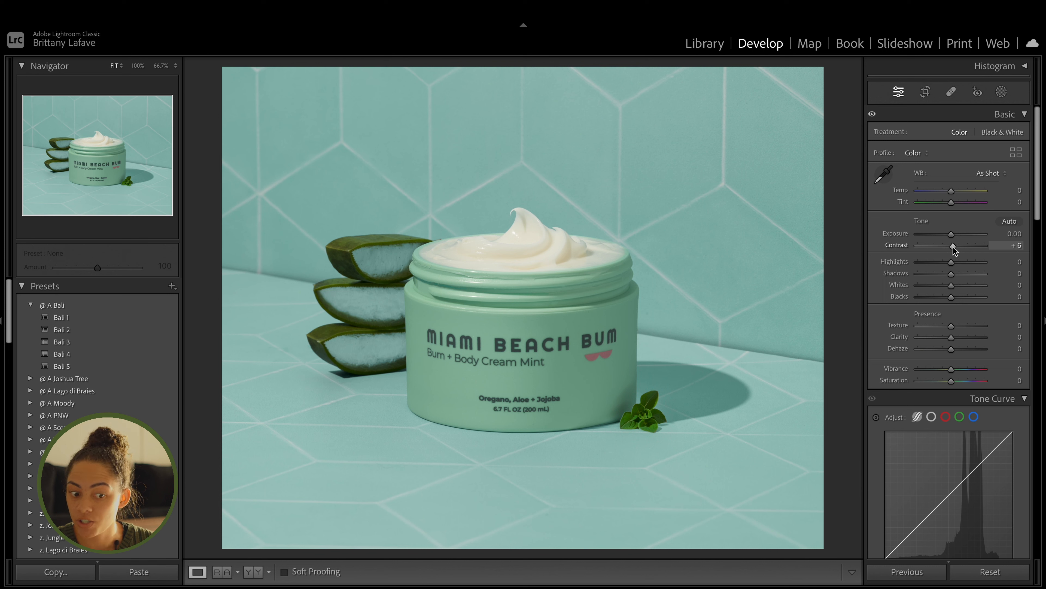
{"action": "left_click_drag", "start_coordinate": [954, 247], "coordinate": [961, 247]}
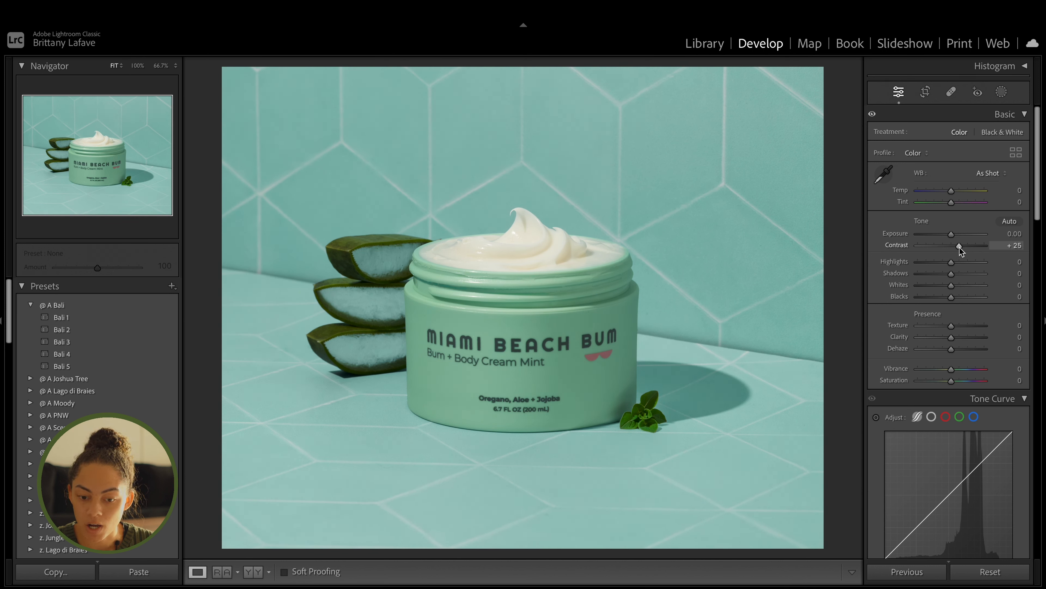
{"action": "left_click_drag", "start_coordinate": [954, 294], "coordinate": [947, 296]}
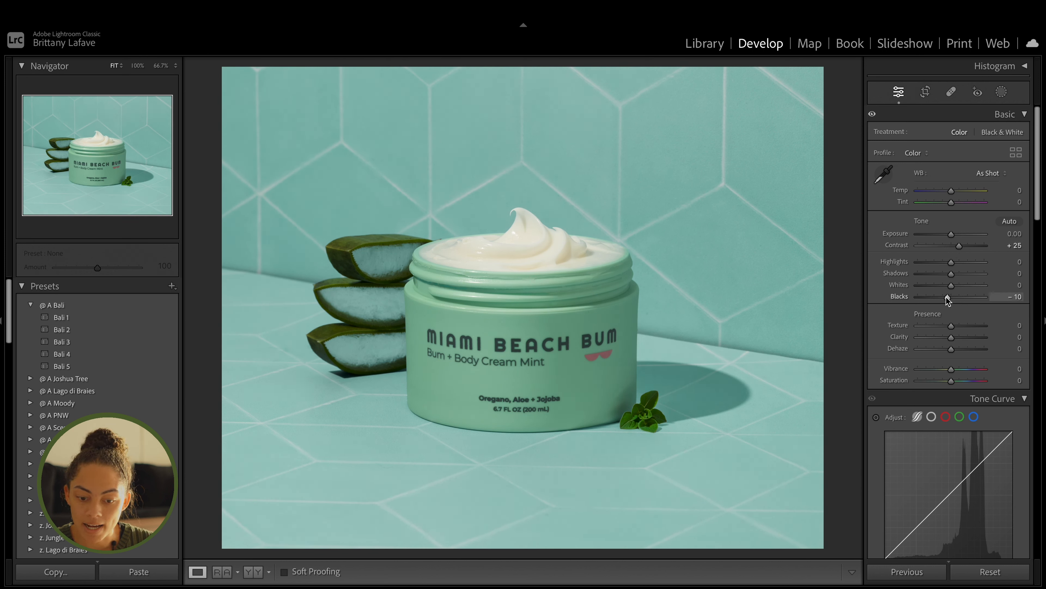
{"action": "scroll", "coordinate": [952, 313], "scroll_direction": "down", "scroll_amount": 15}
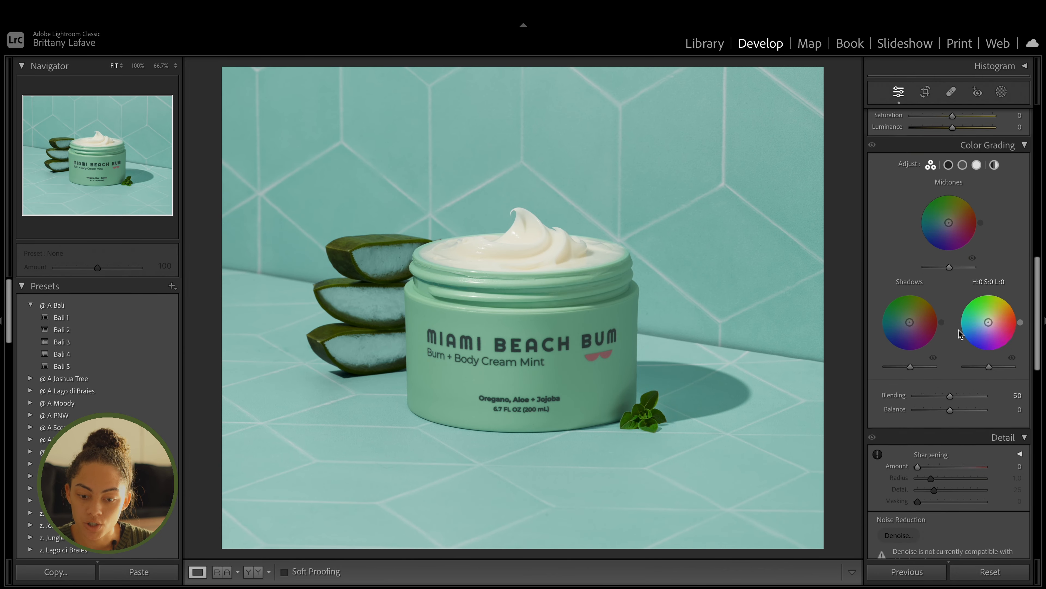
{"action": "left_click_drag", "start_coordinate": [918, 285], "coordinate": [942, 288]}
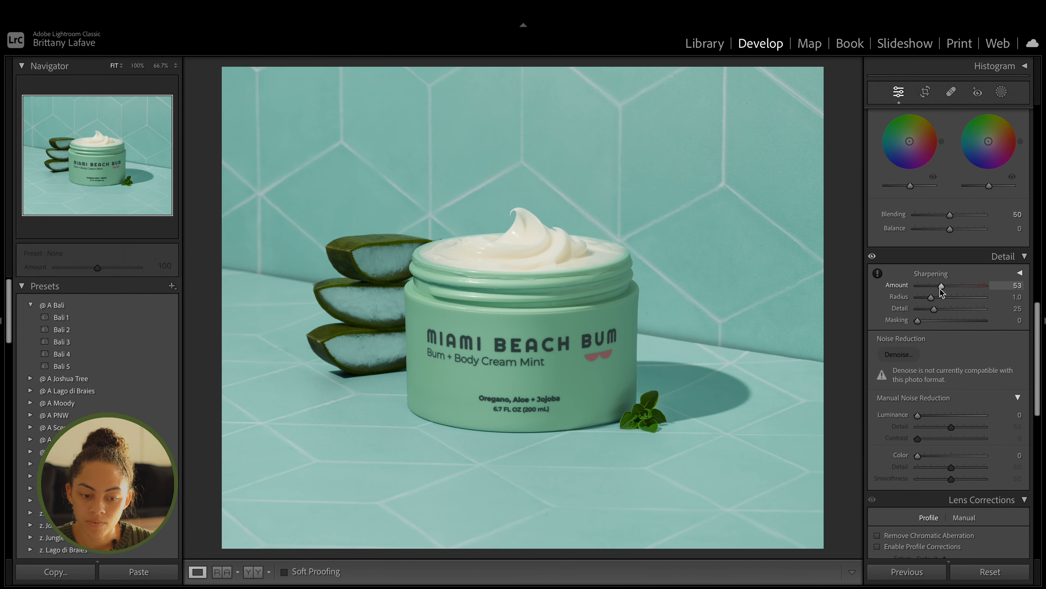
Mask the jar and cream with an object selection and set the mask's Highlights to −46, Shadows to 12 and Whites to 17
{"action": "scroll", "coordinate": [941, 289], "scroll_direction": "up", "scroll_amount": 7}
{"action": "scroll", "coordinate": [960, 289], "scroll_direction": "up", "scroll_amount": 5}
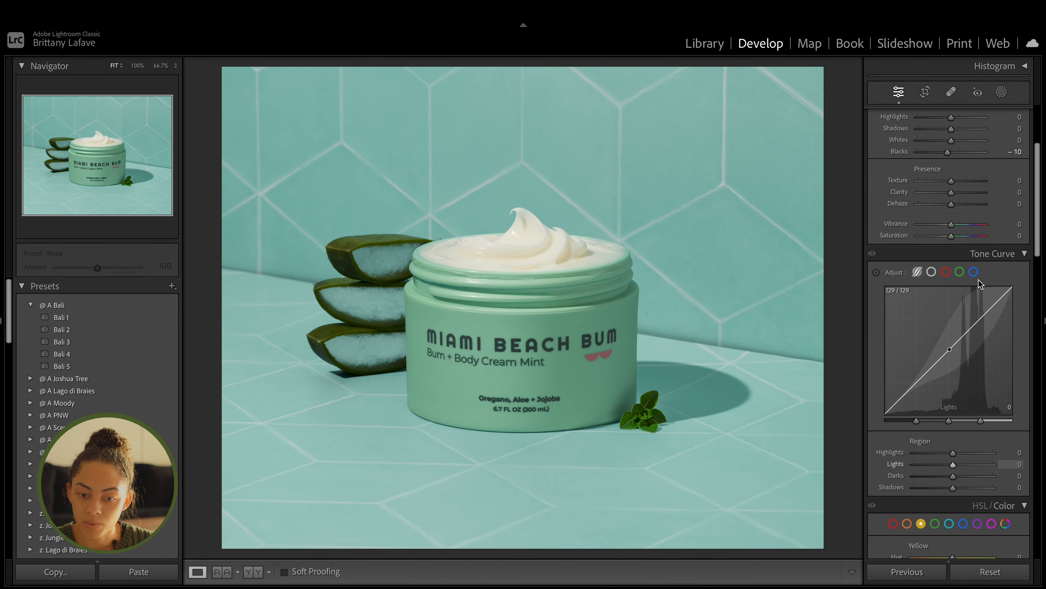
{"action": "left_click", "coordinate": [1005, 92]}
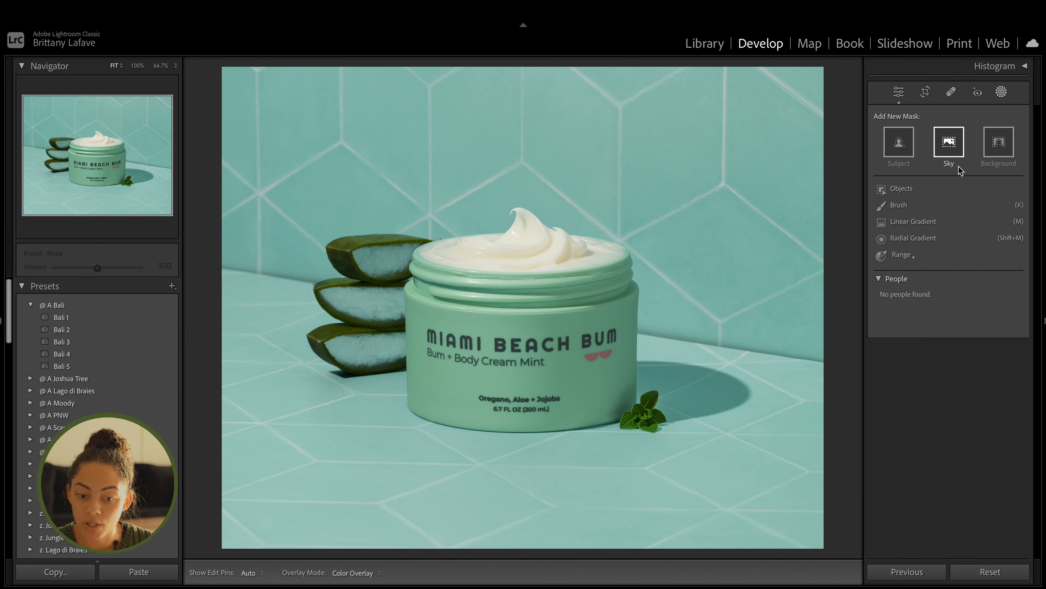
{"action": "left_click", "coordinate": [902, 206]}
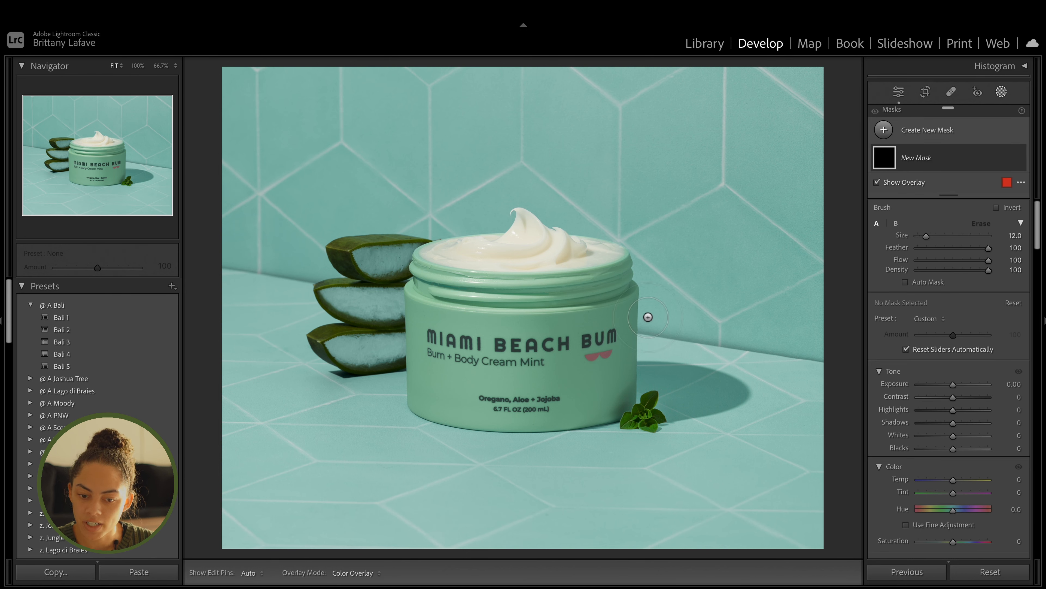
{"action": "left_click", "coordinate": [885, 130]}
{"action": "left_click", "coordinate": [940, 225]}
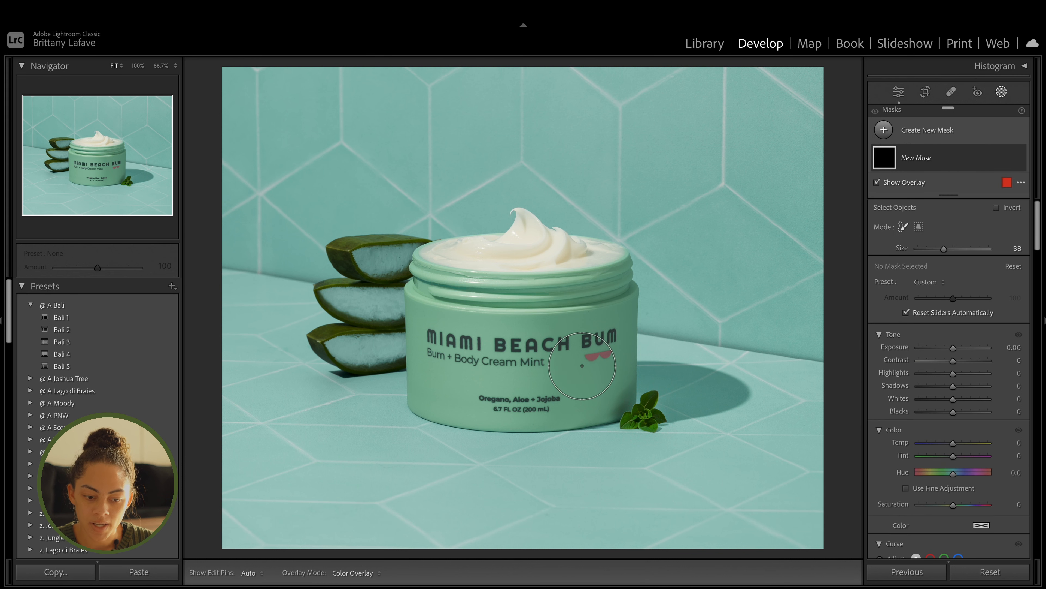
{"action": "mouse_move", "coordinate": [605, 387]}
{"action": "left_mouse_down"}
{"action": "mouse_move", "coordinate": [452, 391]}
{"action": "mouse_move", "coordinate": [424, 293]}
{"action": "mouse_move", "coordinate": [587, 298]}
{"action": "mouse_move", "coordinate": [612, 332]}
{"action": "mouse_move", "coordinate": [557, 414]}
{"action": "mouse_move", "coordinate": [571, 342]}
{"action": "left_mouse_up"}
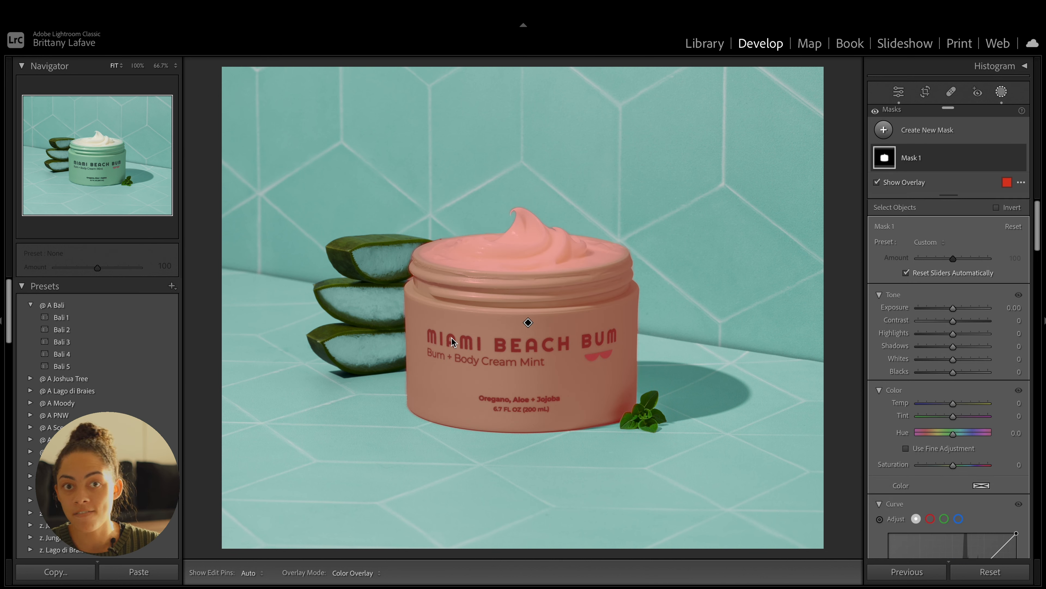
{"action": "left_click_drag", "start_coordinate": [952, 359], "coordinate": [936, 337]}
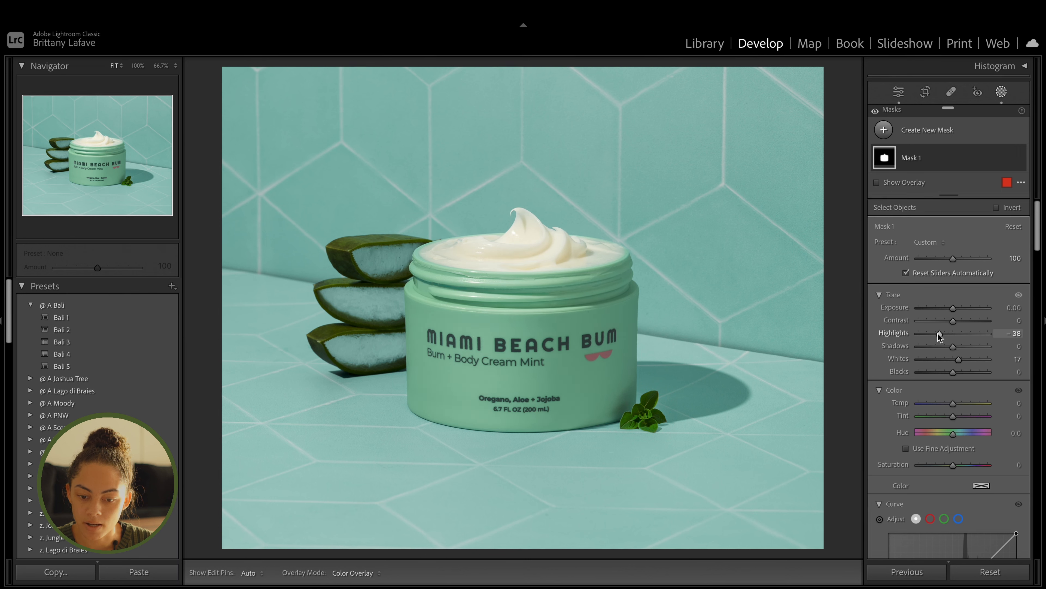
Lower the photo's Aqua saturation to −22 in the HSL/Color adjustments
{"action": "left_click", "coordinate": [898, 92]}
{"action": "scroll", "coordinate": [935, 345], "scroll_direction": "down", "scroll_amount": 8}
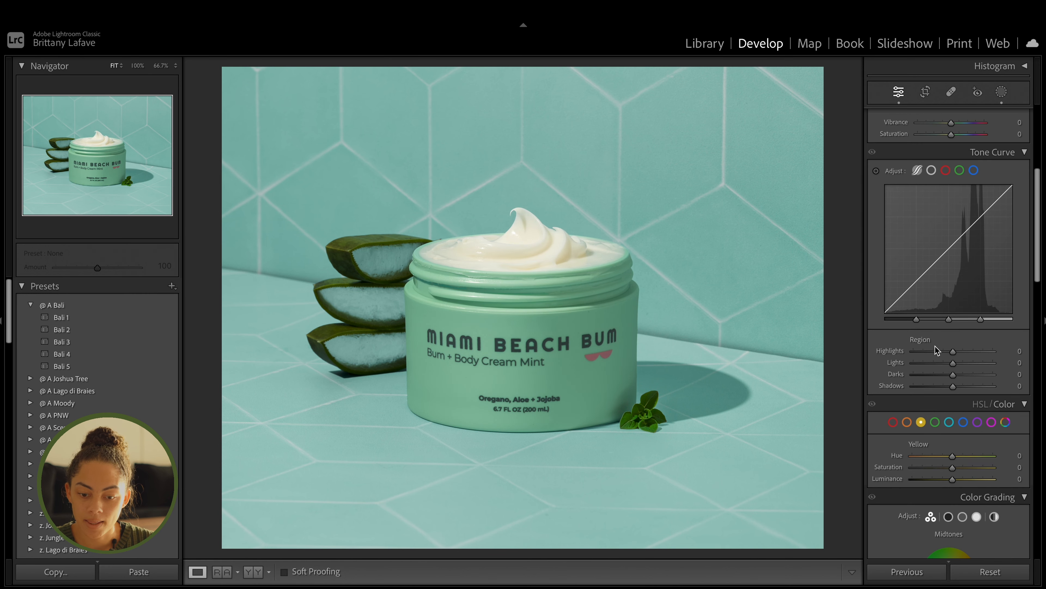
{"action": "left_click", "coordinate": [935, 315]}
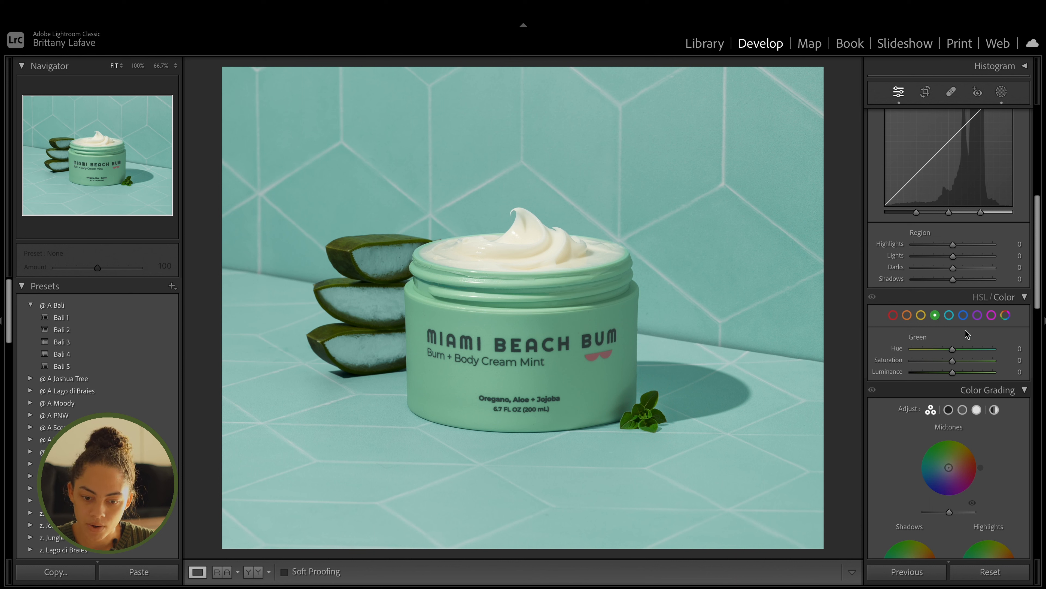
{"action": "left_click", "coordinate": [949, 315]}
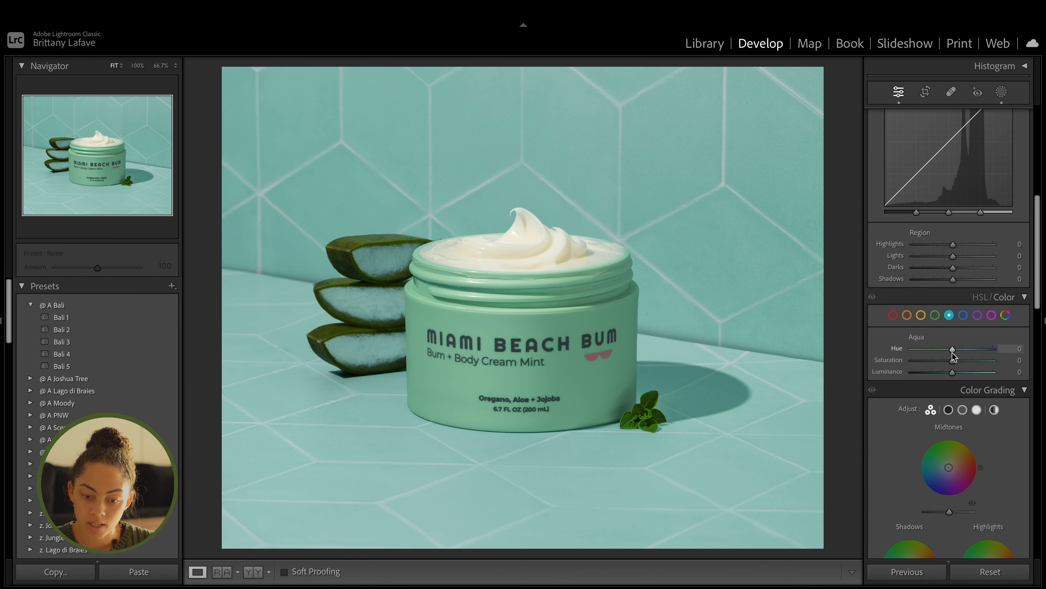
{"action": "left_click_drag", "start_coordinate": [953, 361], "coordinate": [943, 361]}
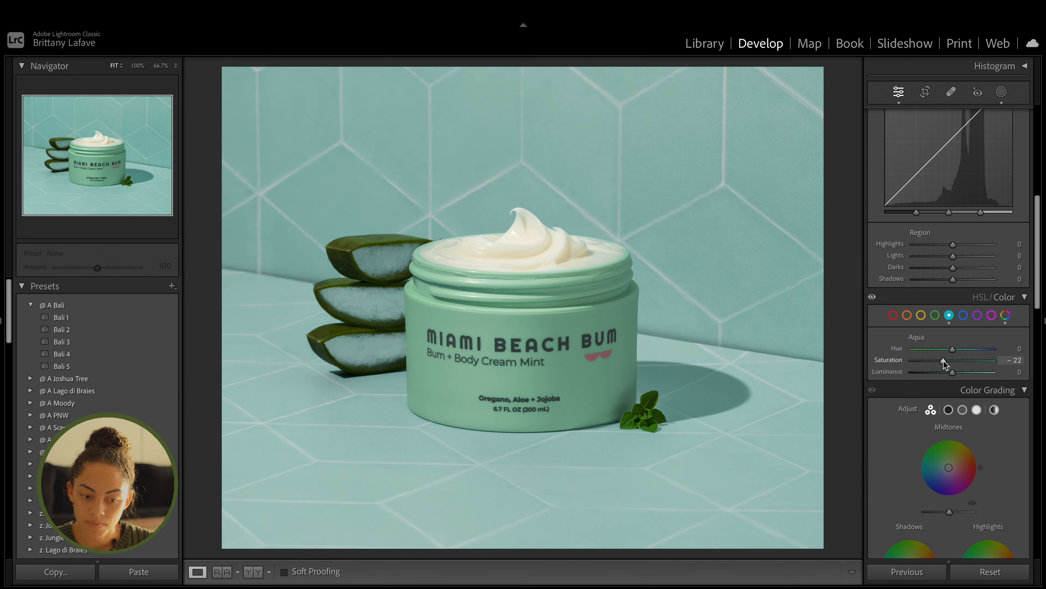
Reduce the saturation of the jar's Mask 1 to −25
{"action": "left_click", "coordinate": [1002, 91]}
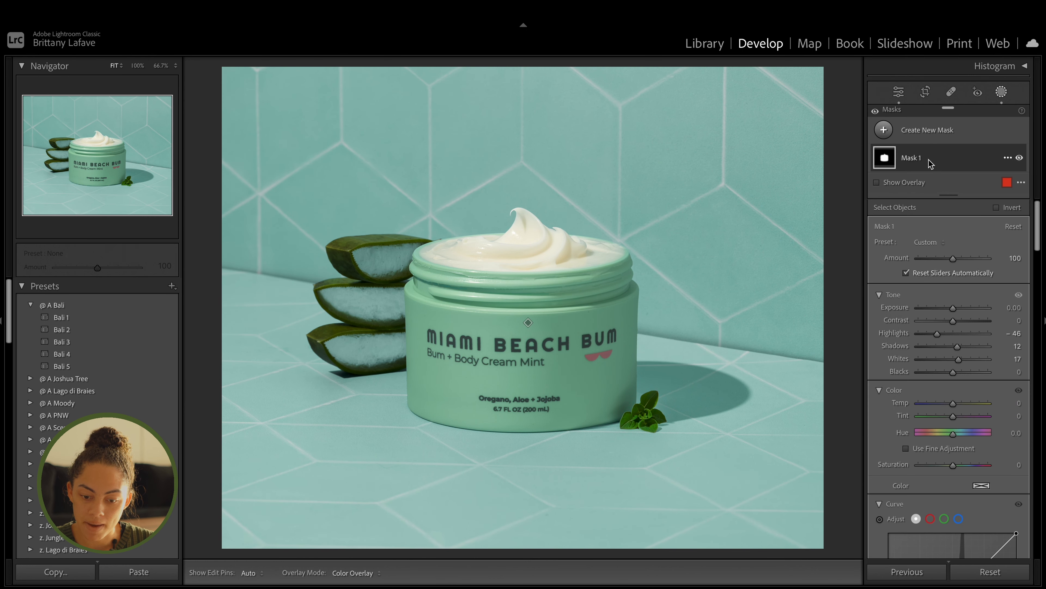
{"action": "left_click_drag", "start_coordinate": [953, 465], "coordinate": [948, 466]}
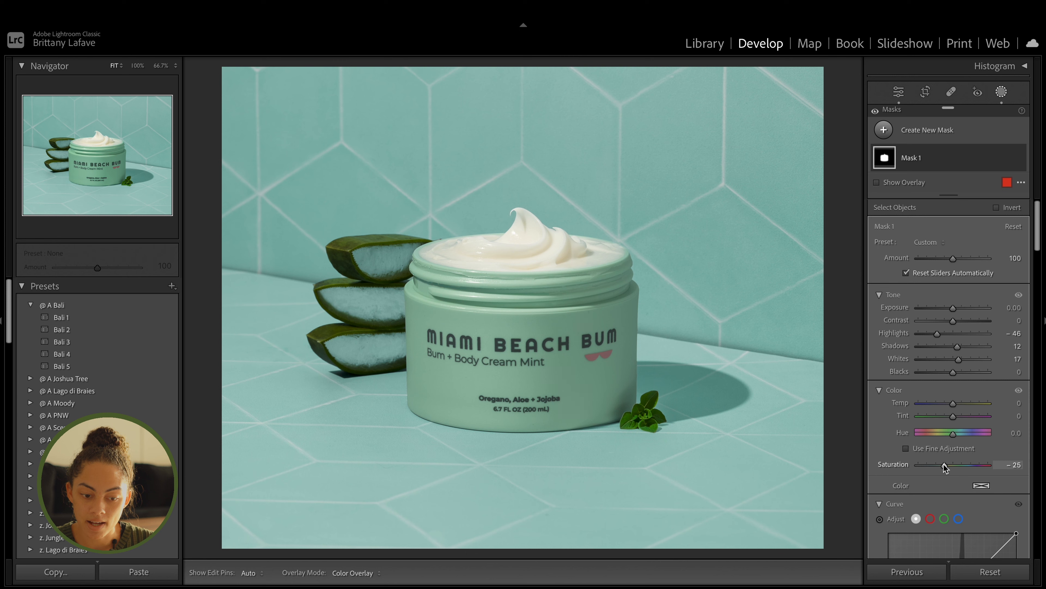